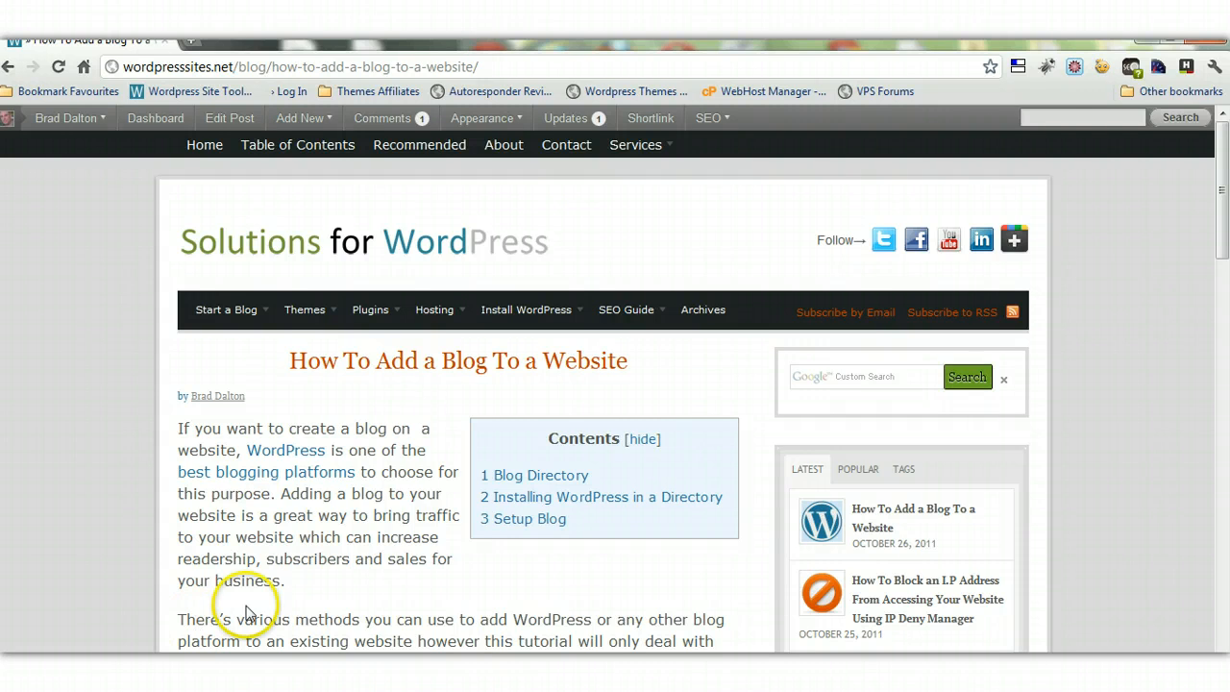
{"action": "left_click_drag", "start_coordinate": [1219, 197], "coordinate": [1220, 233]}
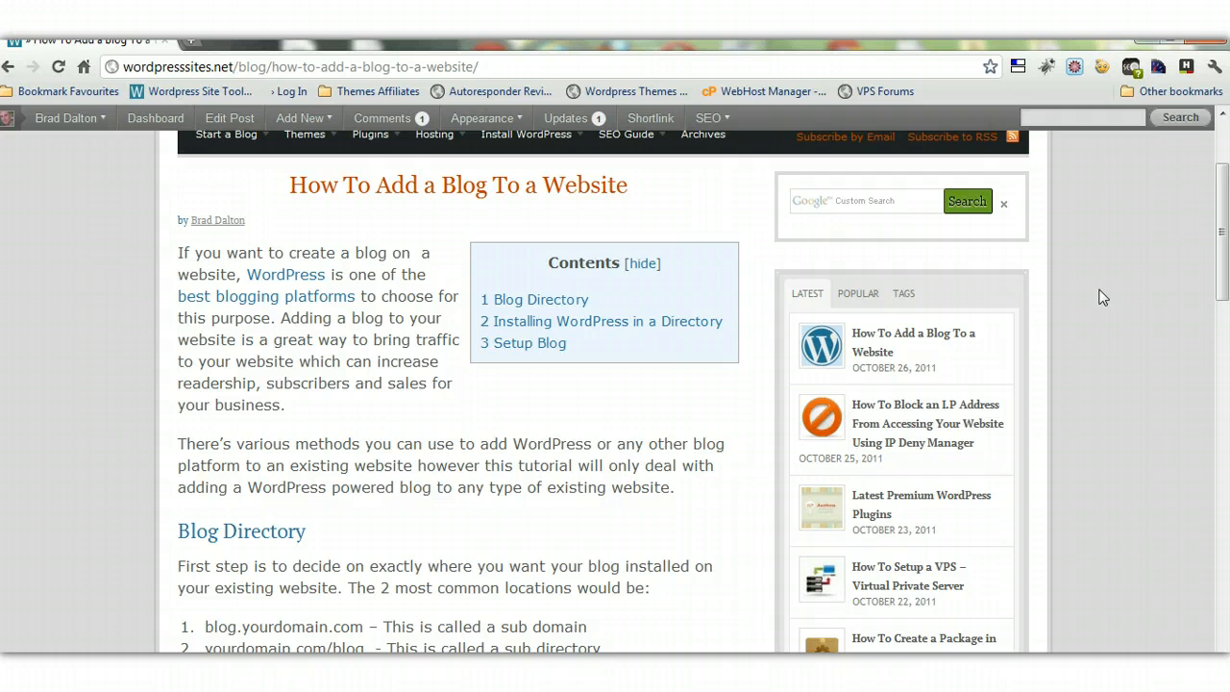
{"action": "left_click_drag", "start_coordinate": [1221, 236], "coordinate": [1222, 317]}
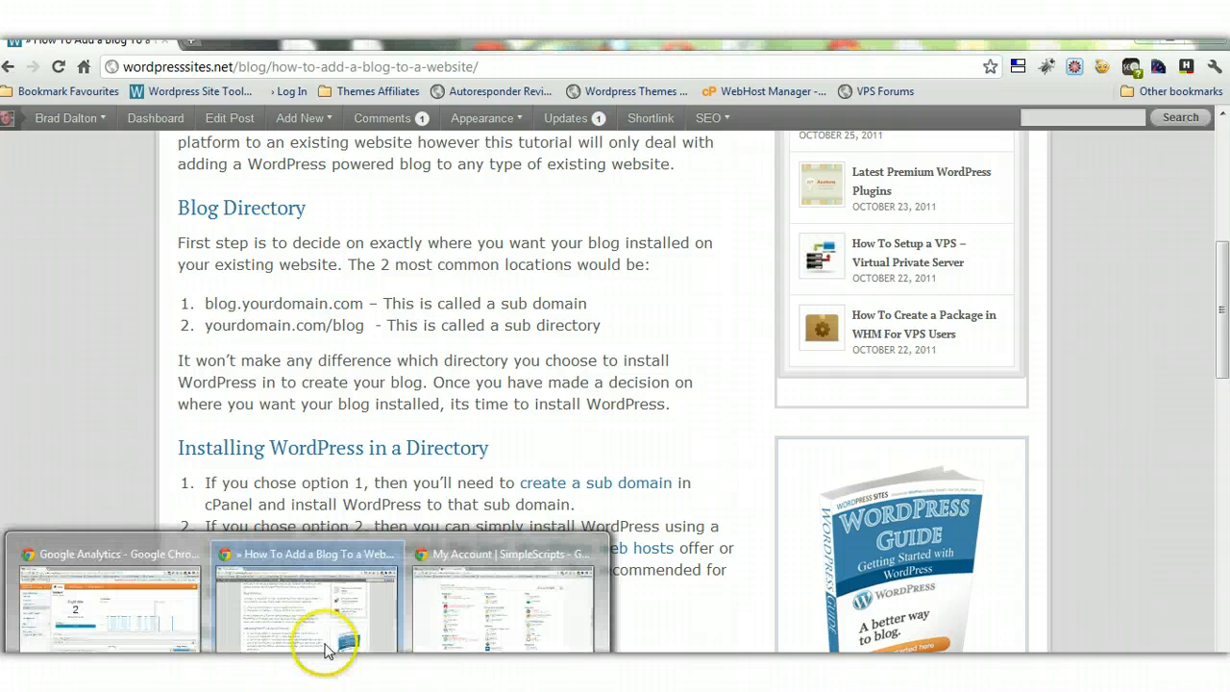
- Choose WordPress from the SimpleScripts script list and begin a brand-new installation
{"action": "left_click", "coordinate": [302, 632]}
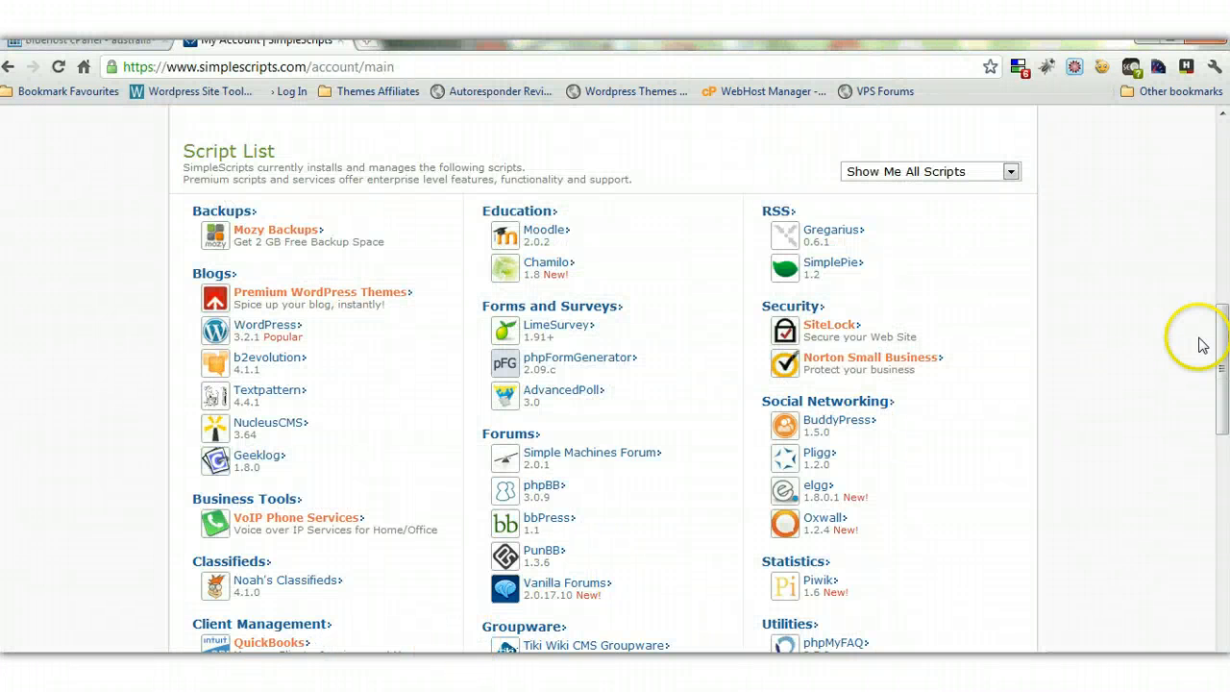
{"action": "left_click_drag", "start_coordinate": [1223, 356], "coordinate": [1222, 380]}
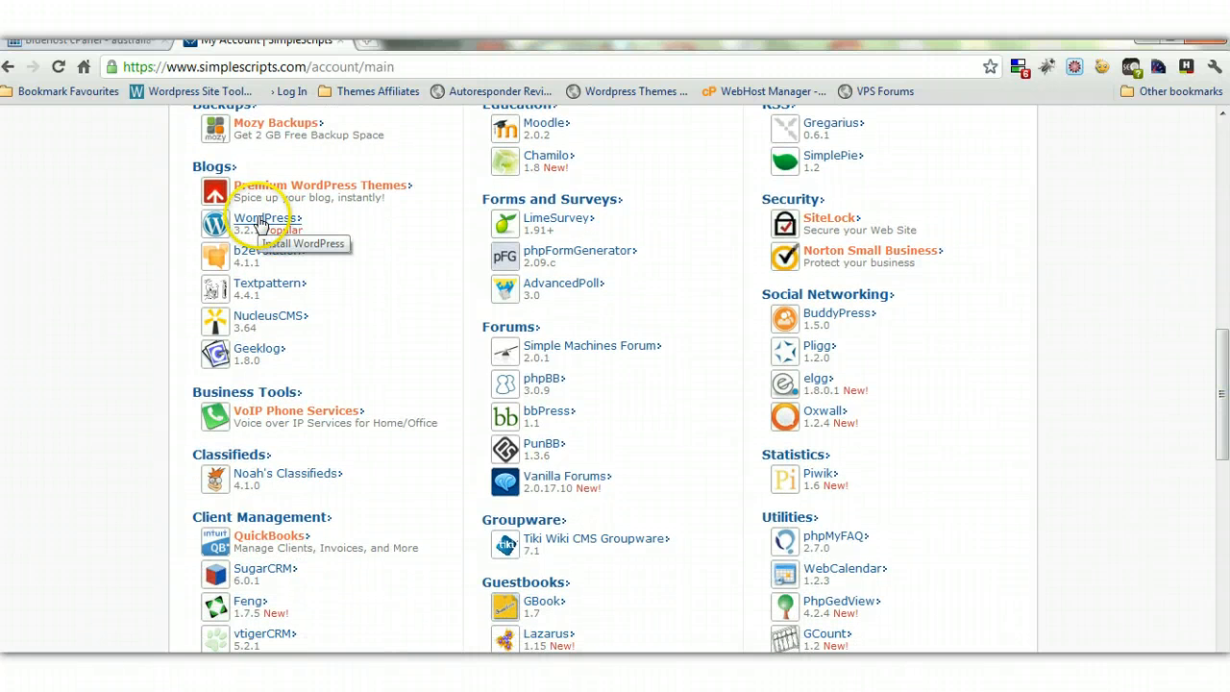
{"action": "left_click", "coordinate": [259, 223]}
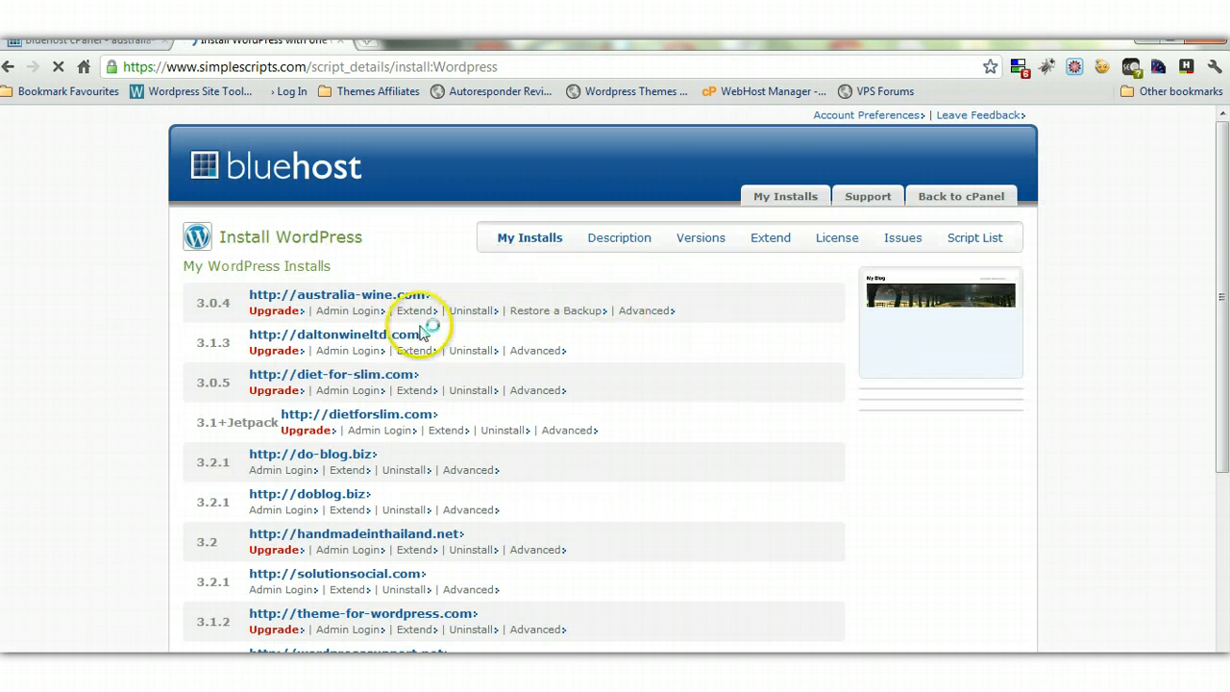
{"action": "left_click_drag", "start_coordinate": [1222, 262], "coordinate": [1223, 442]}
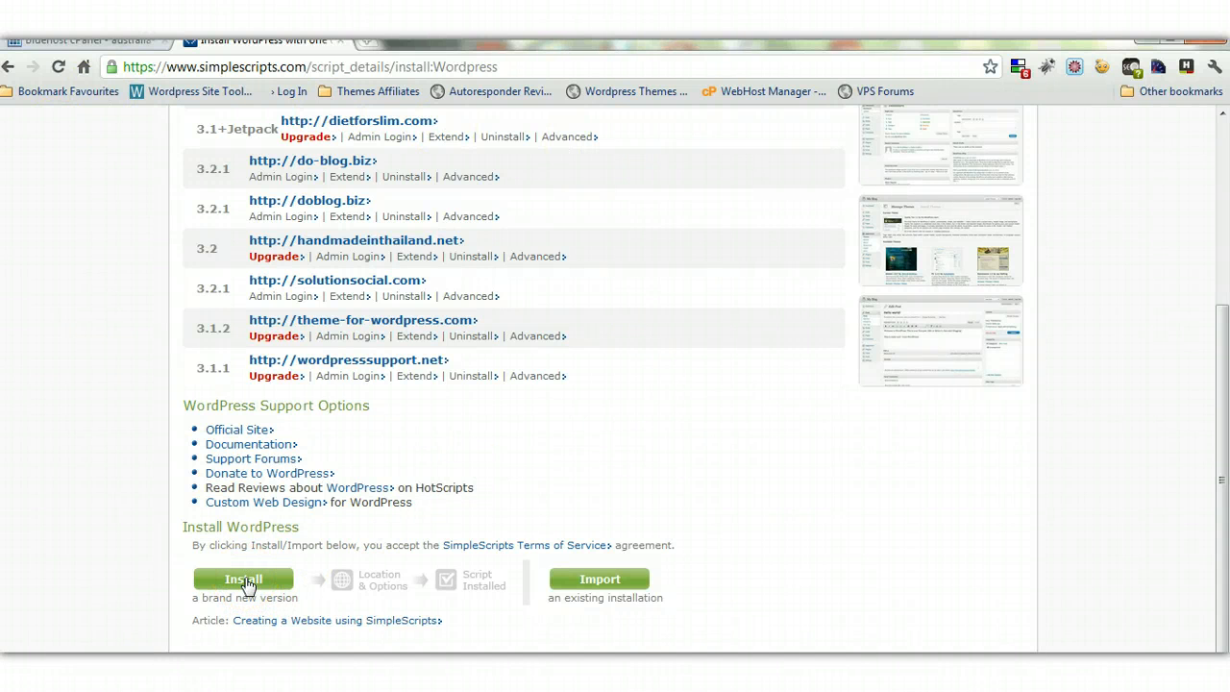
{"action": "left_click", "coordinate": [248, 581]}
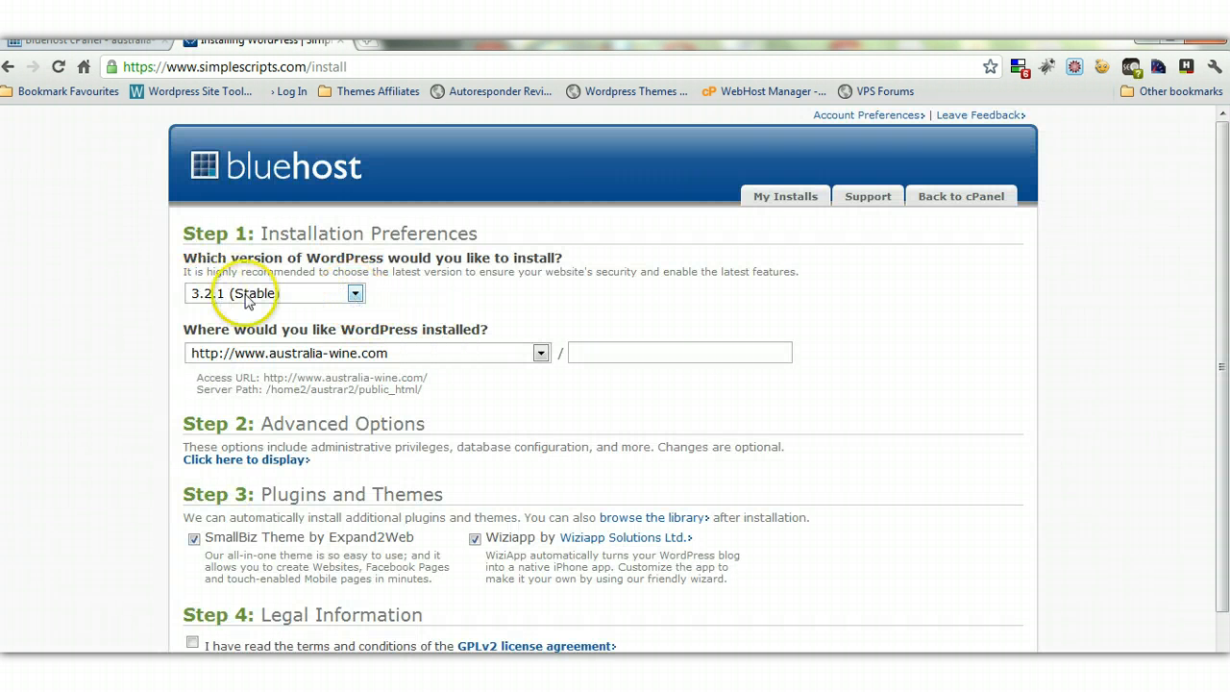
- Install on solutionsocial.com in directory blog, with SmallBiz Theme and Wiziapp unchecked
{"action": "left_click", "coordinate": [541, 352]}
{"action": "left_click_drag", "start_coordinate": [543, 394], "coordinate": [541, 567]}
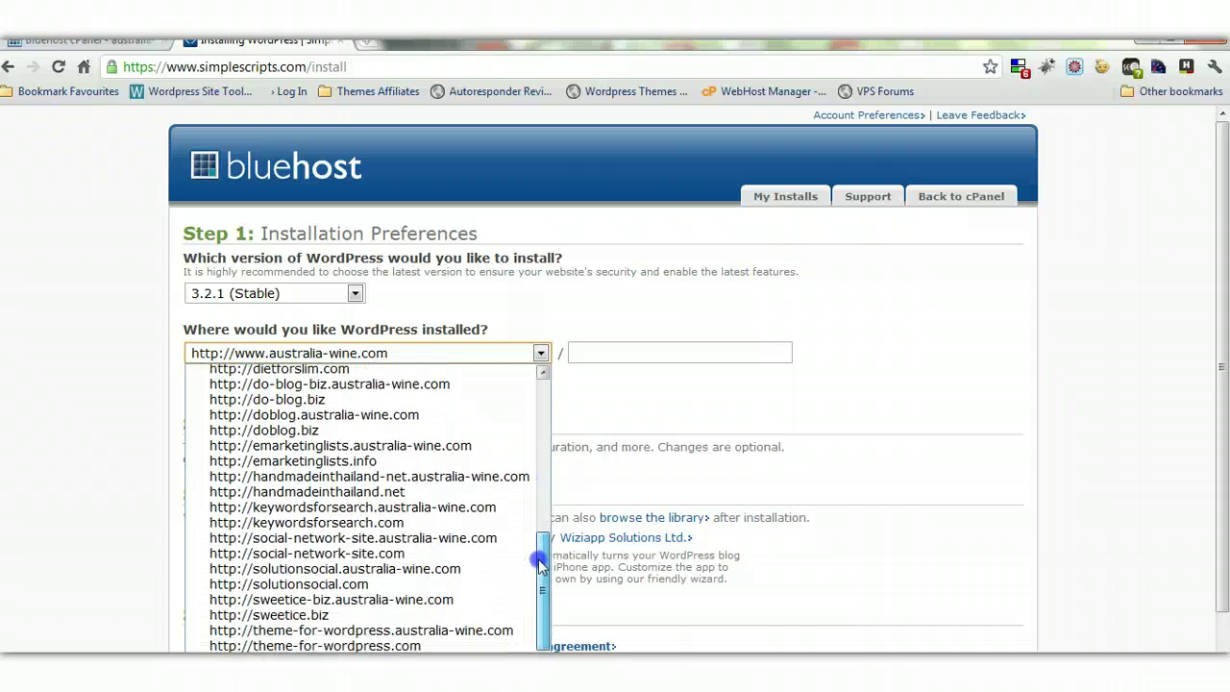
{"action": "left_click", "coordinate": [338, 573]}
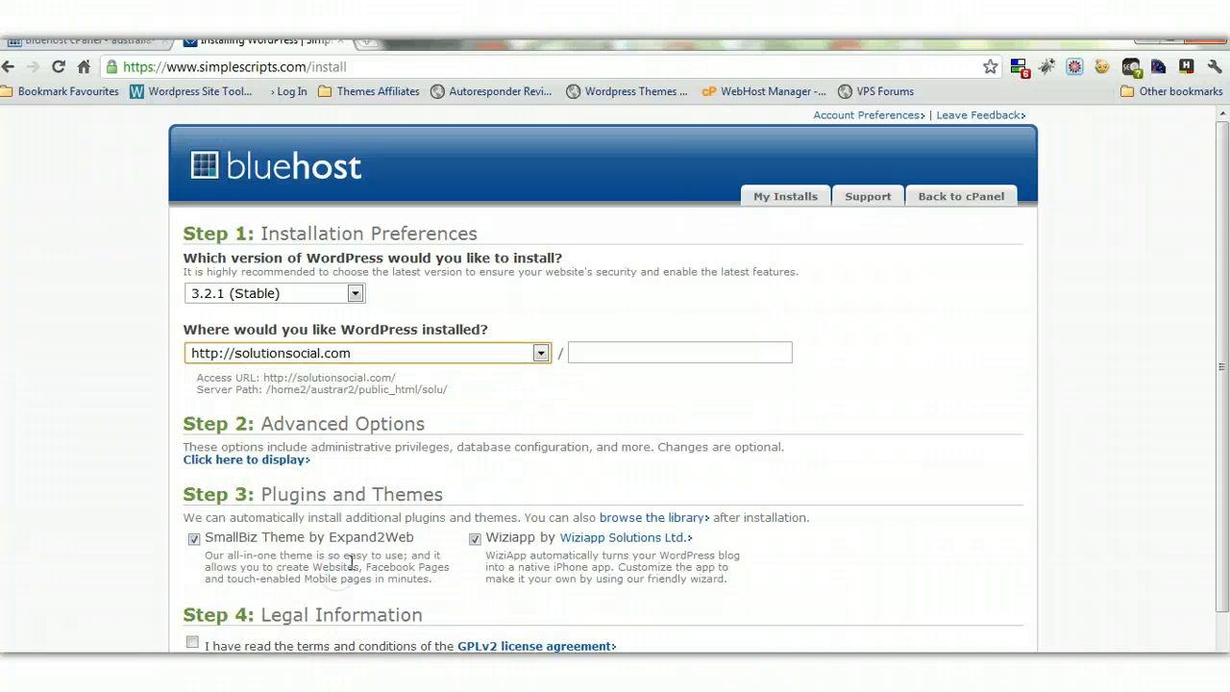
{"action": "left_click", "coordinate": [587, 353]}
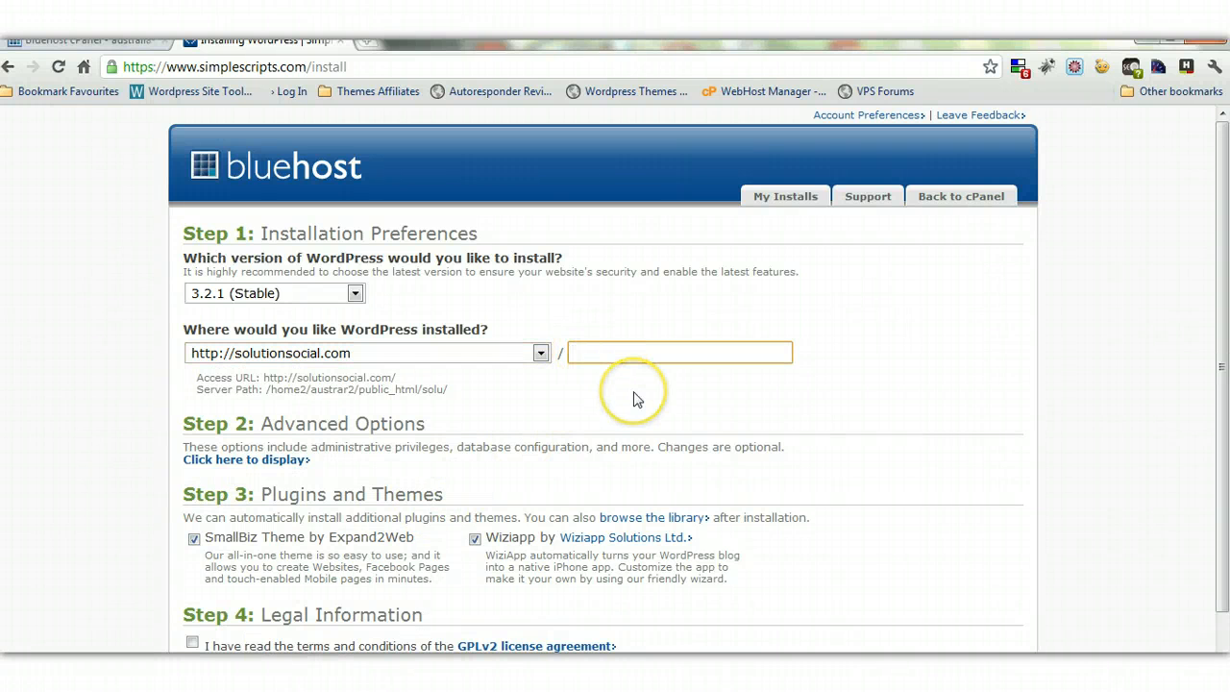
{"action": "type", "text": "blog"}
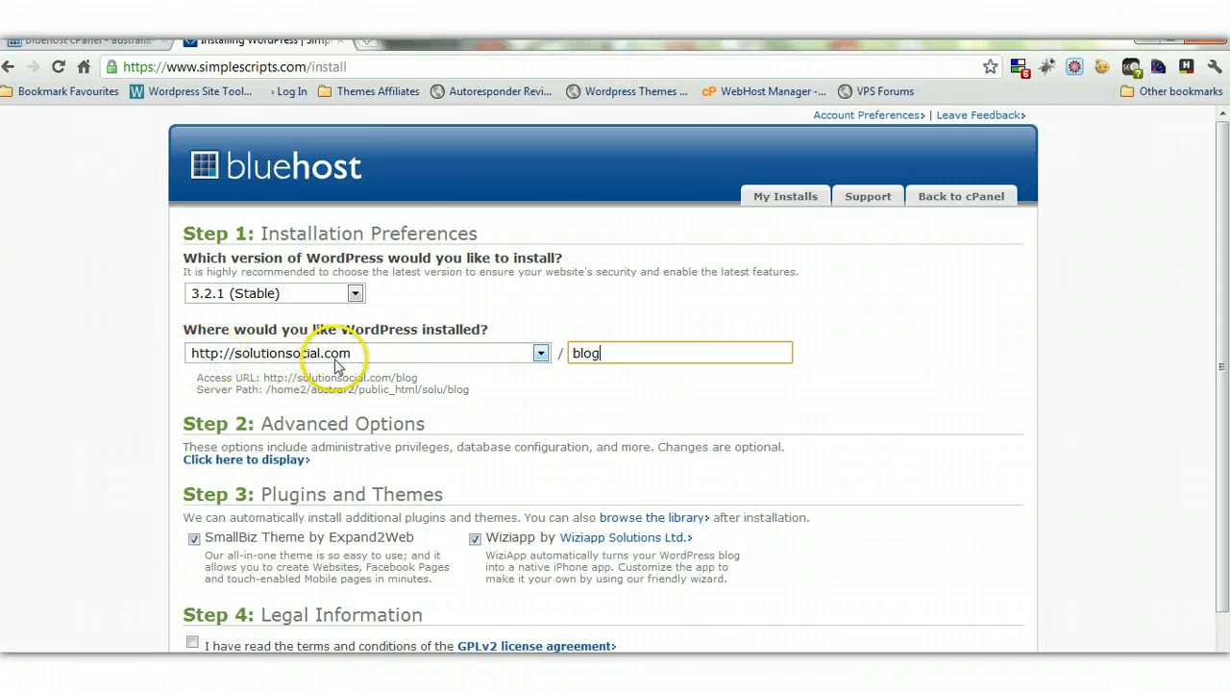
{"action": "left_click_drag", "start_coordinate": [1216, 336], "coordinate": [1221, 459]}
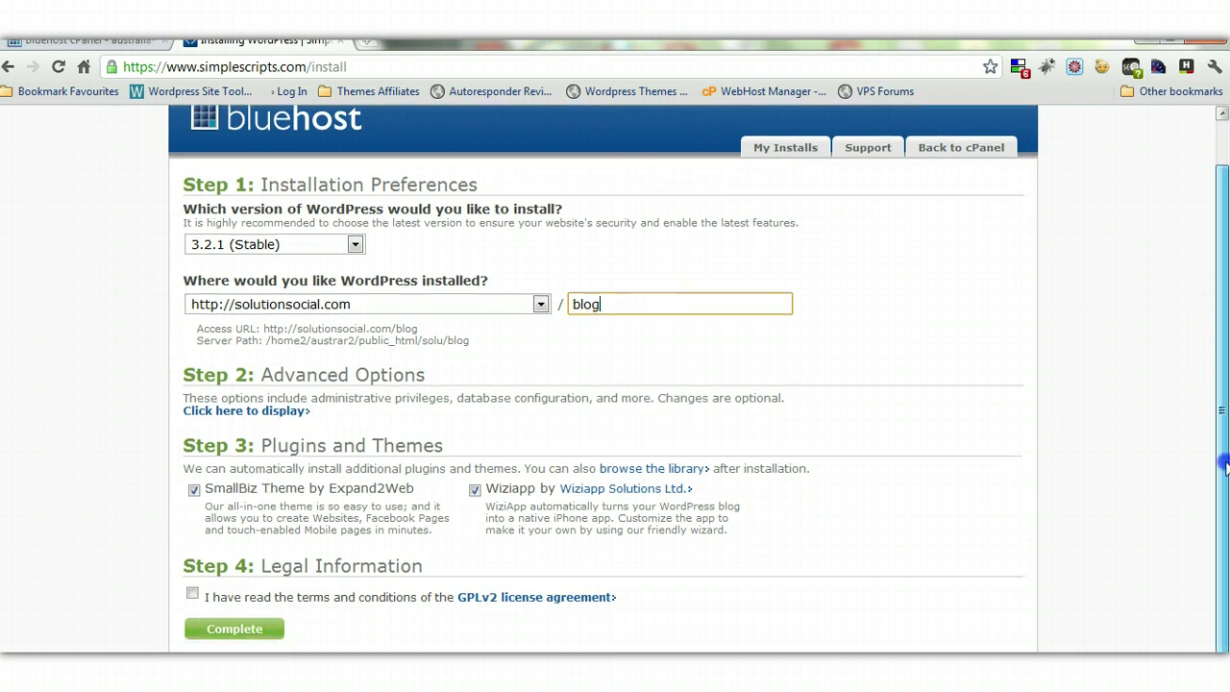
{"action": "left_click", "coordinate": [193, 490]}
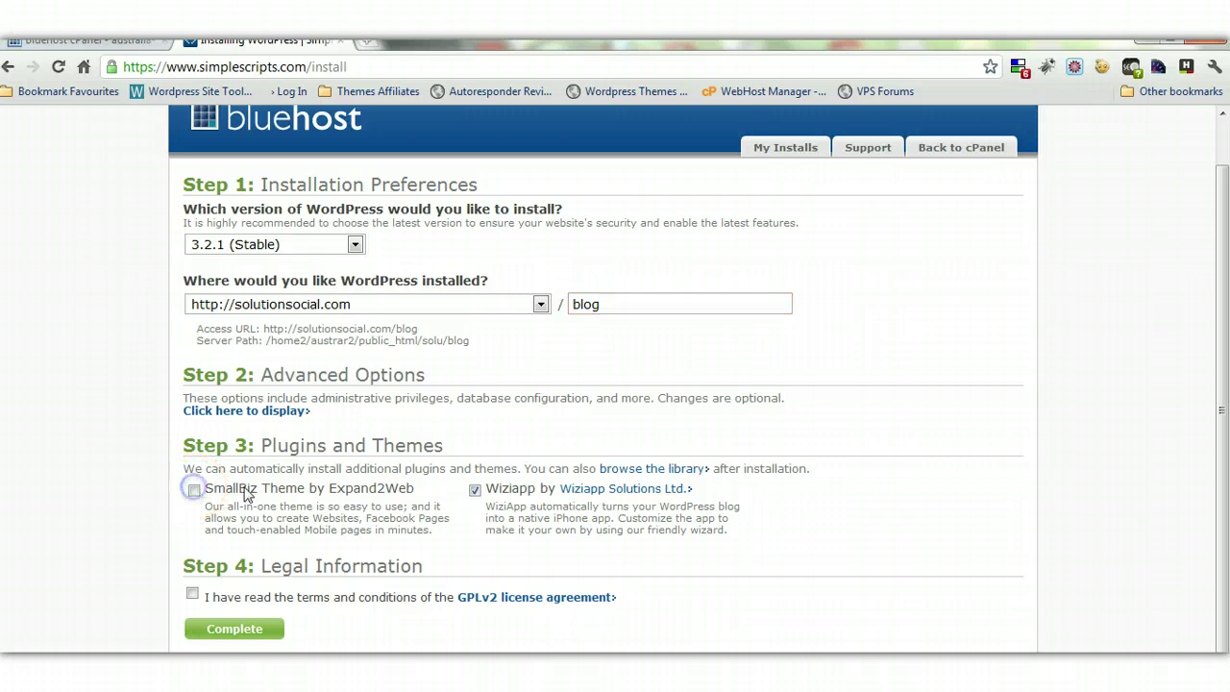
{"action": "left_click", "coordinate": [474, 490]}
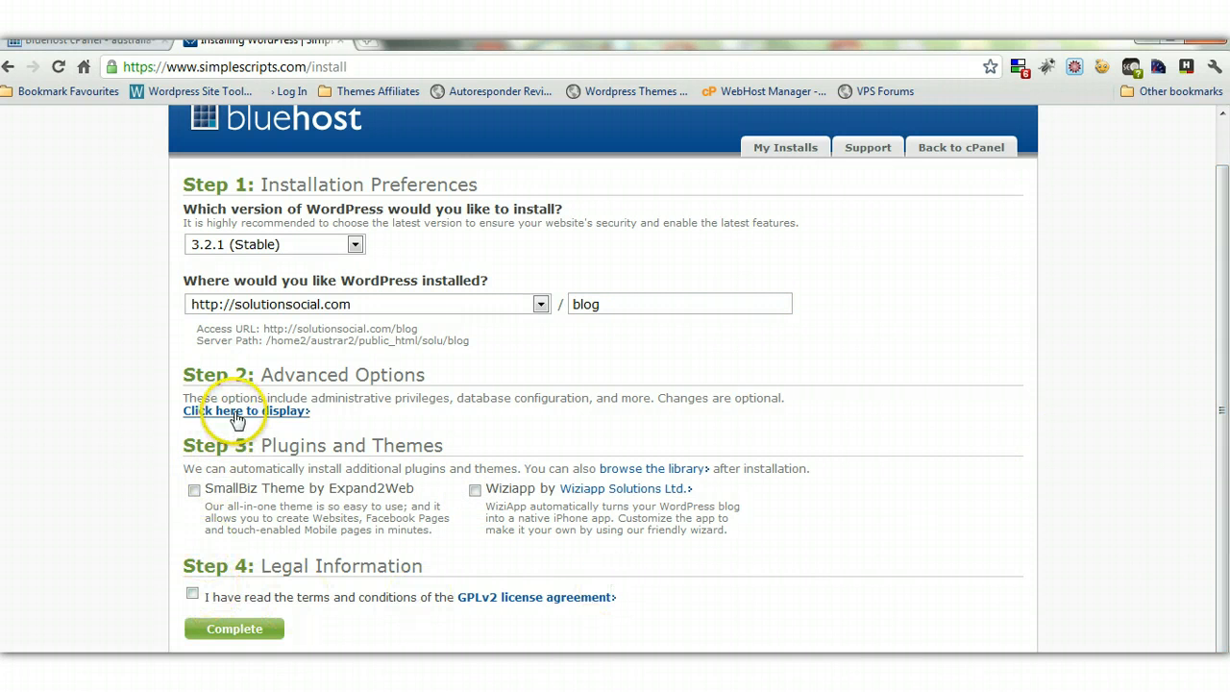
- Enter the admin password under Advanced Options, accept GPLv2 and complete the install
{"action": "left_click", "coordinate": [246, 411]}
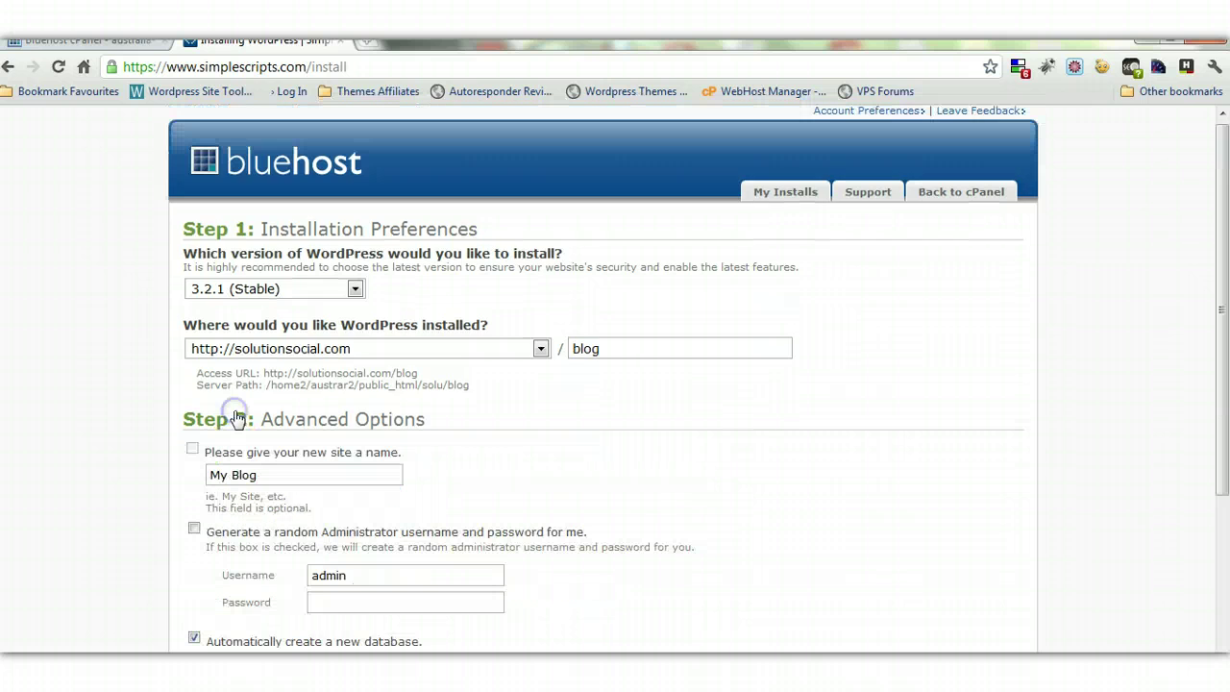
{"action": "left_click", "coordinate": [346, 605]}
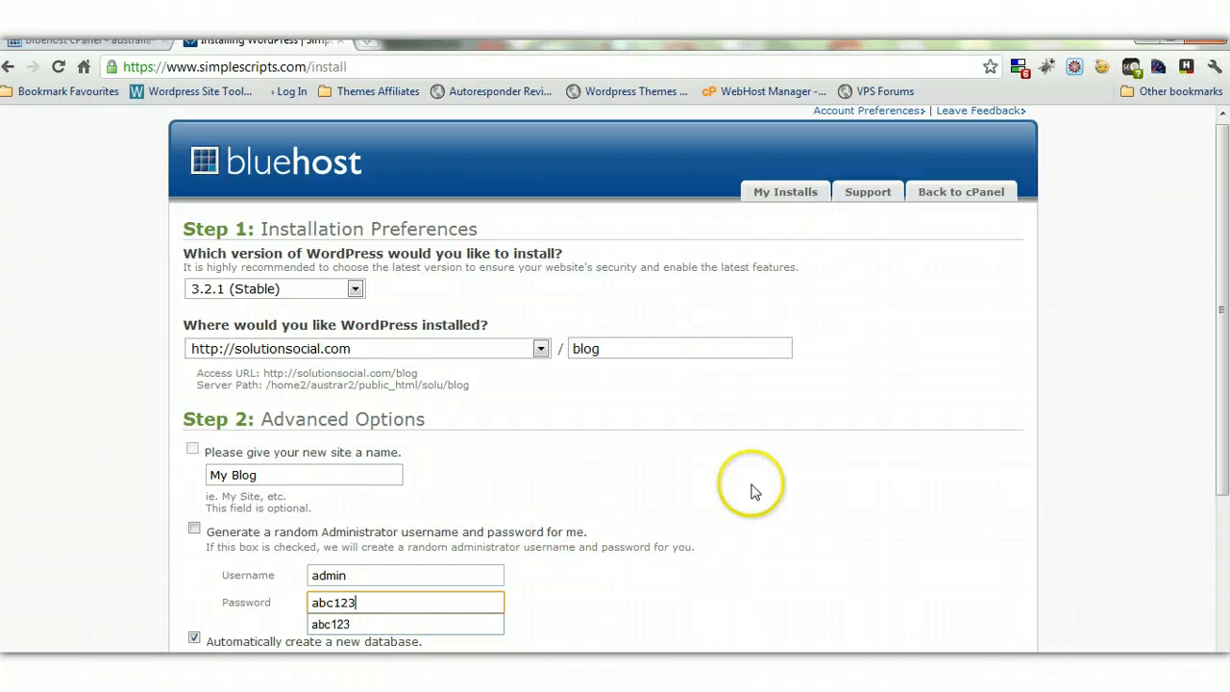
{"action": "scroll", "coordinate": [1174, 433], "scroll_direction": "down", "scroll_amount": 5}
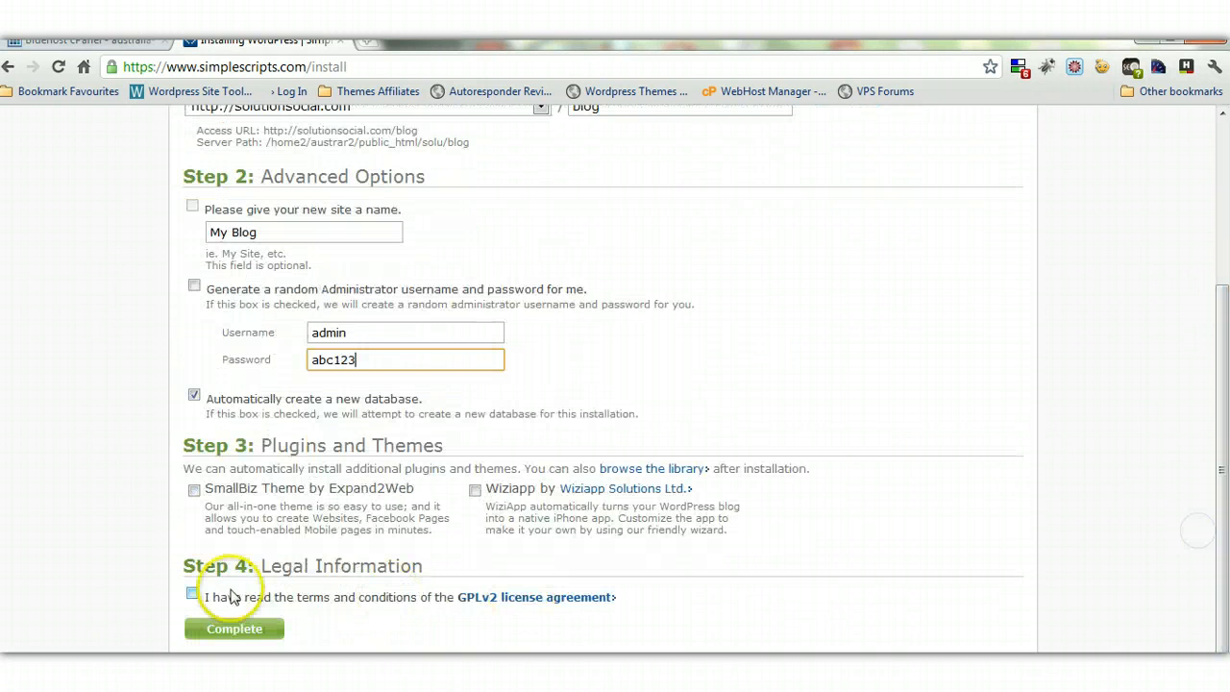
{"action": "left_click", "coordinate": [192, 596]}
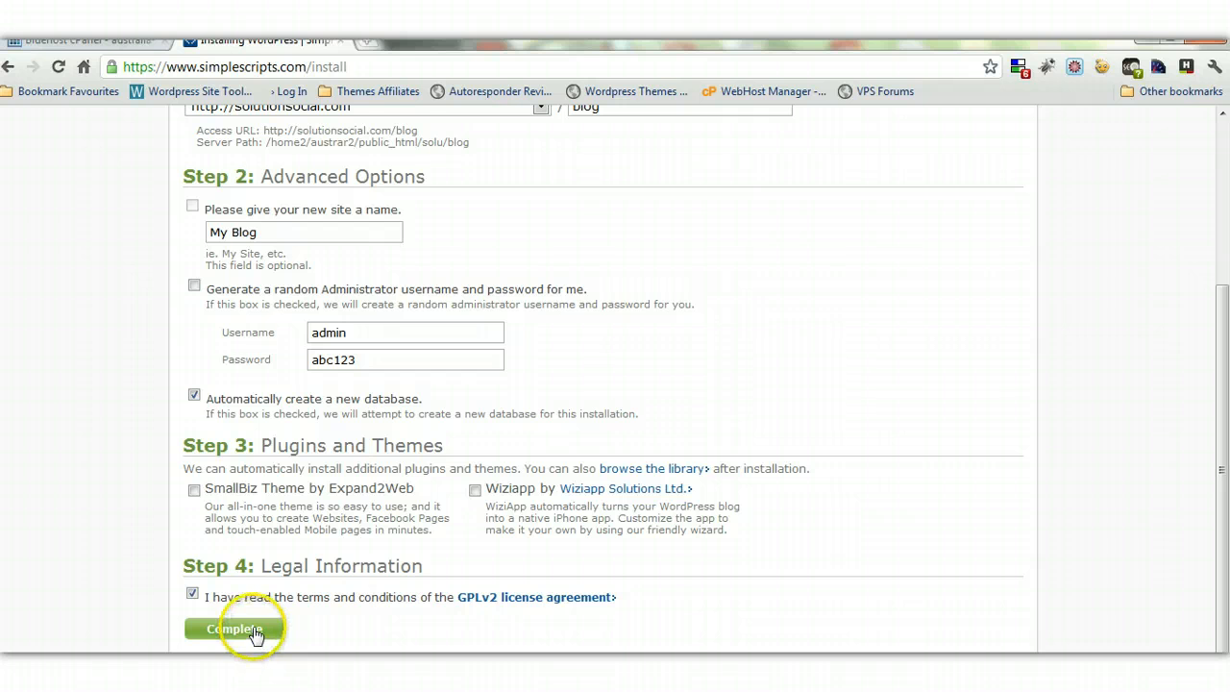
{"action": "scroll", "coordinate": [831, 261], "scroll_direction": "up", "scroll_amount": 2}
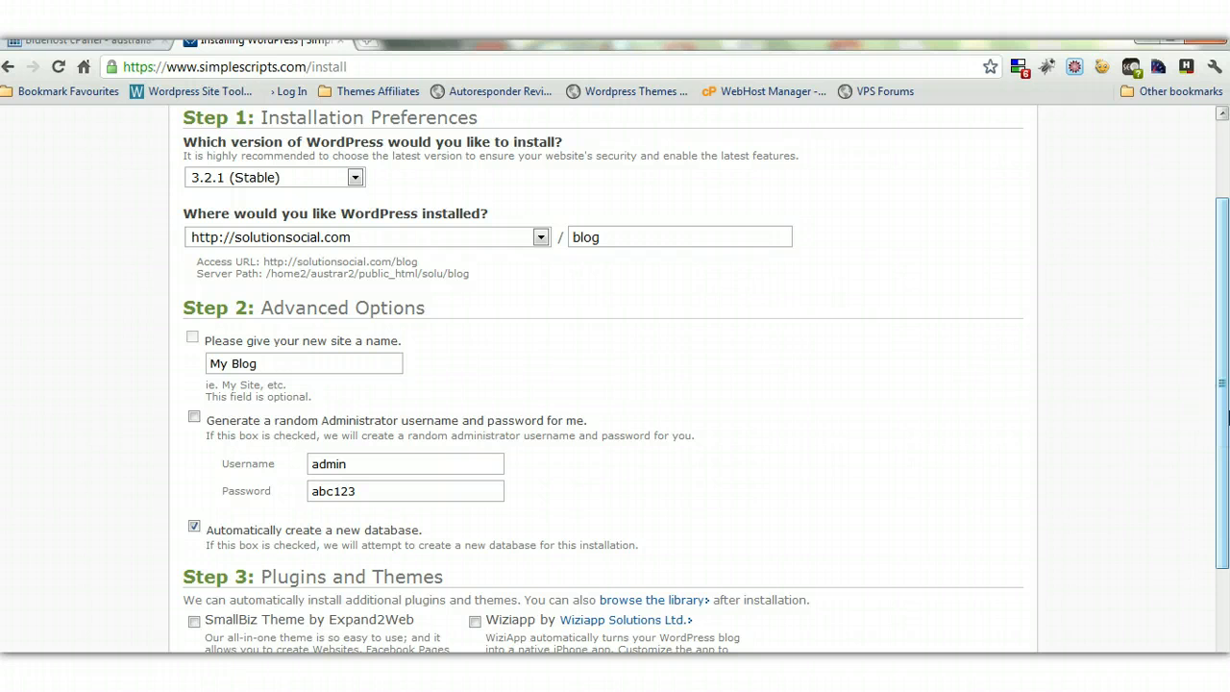
{"action": "left_click_drag", "start_coordinate": [1224, 413], "coordinate": [1225, 491]}
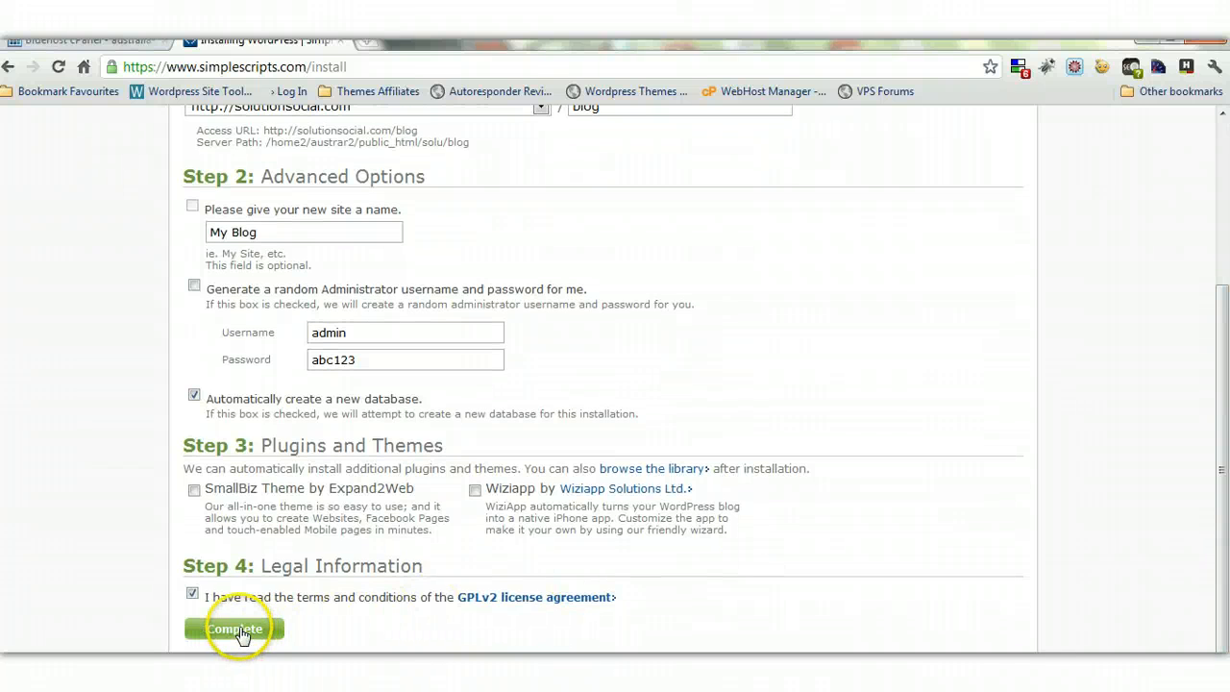
{"action": "left_click", "coordinate": [235, 628]}
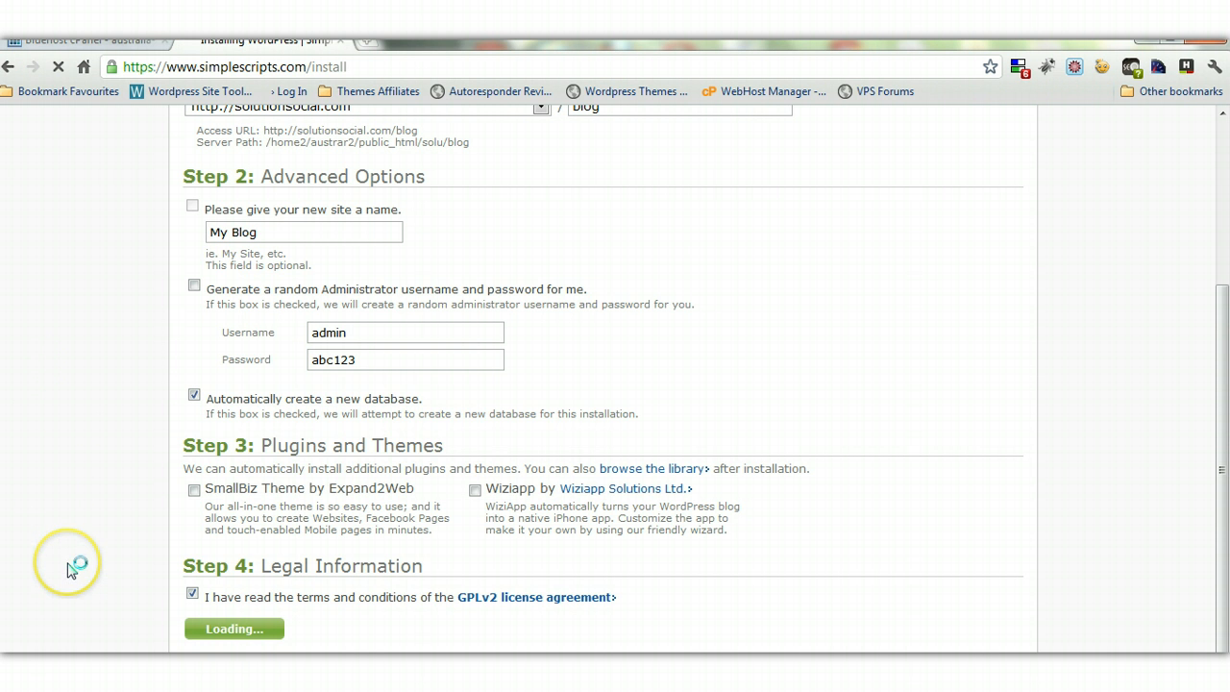
- View the finished install's status page while the new My Blog site loads
{"action": "left_click", "coordinate": [1219, 144]}
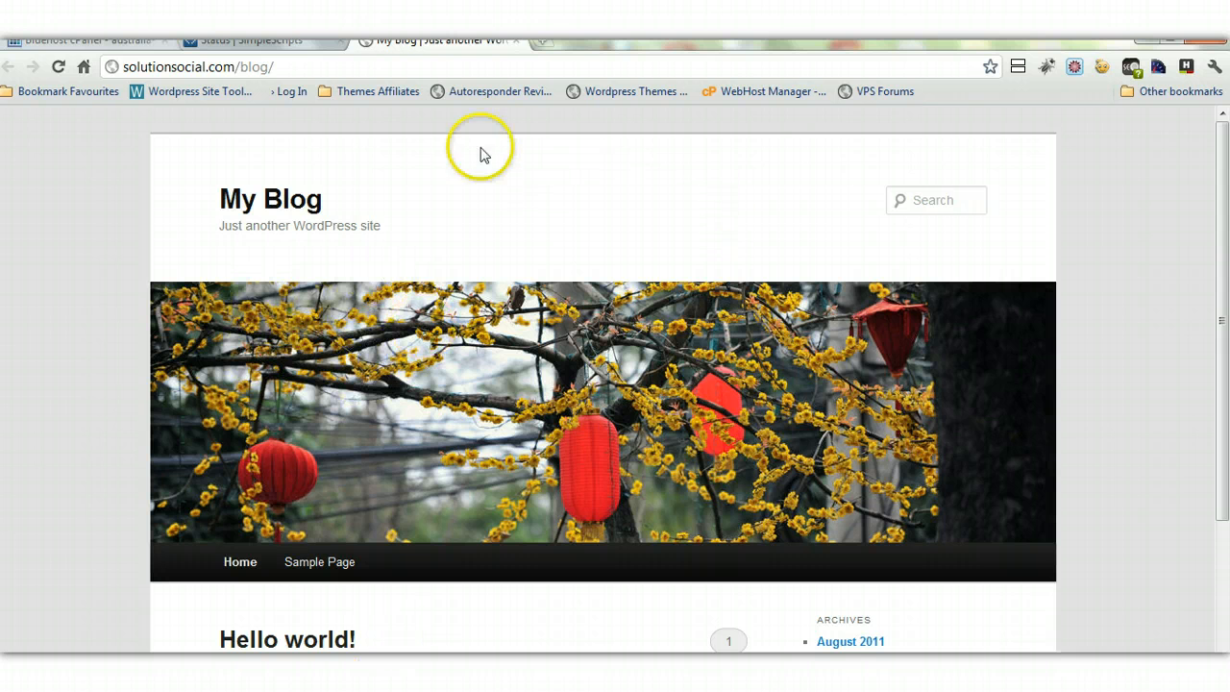
- Load the main solutionsocial.com site from the address bar and view its Sample Page
{"action": "left_click", "coordinate": [283, 66]}
{"action": "key", "text": "BackSpace"}
{"action": "key", "text": "BackSpace"}
{"action": "key", "text": "BackSpace"}
{"action": "key", "text": "BackSpace"}
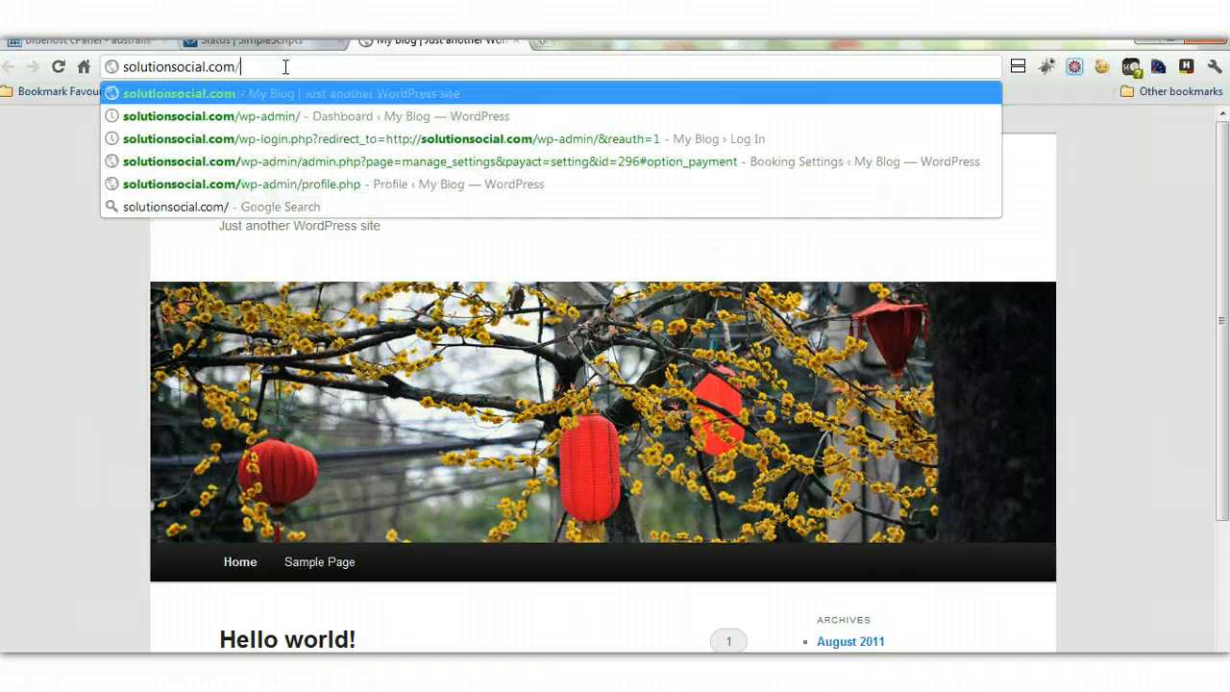
{"action": "key", "text": "Return"}
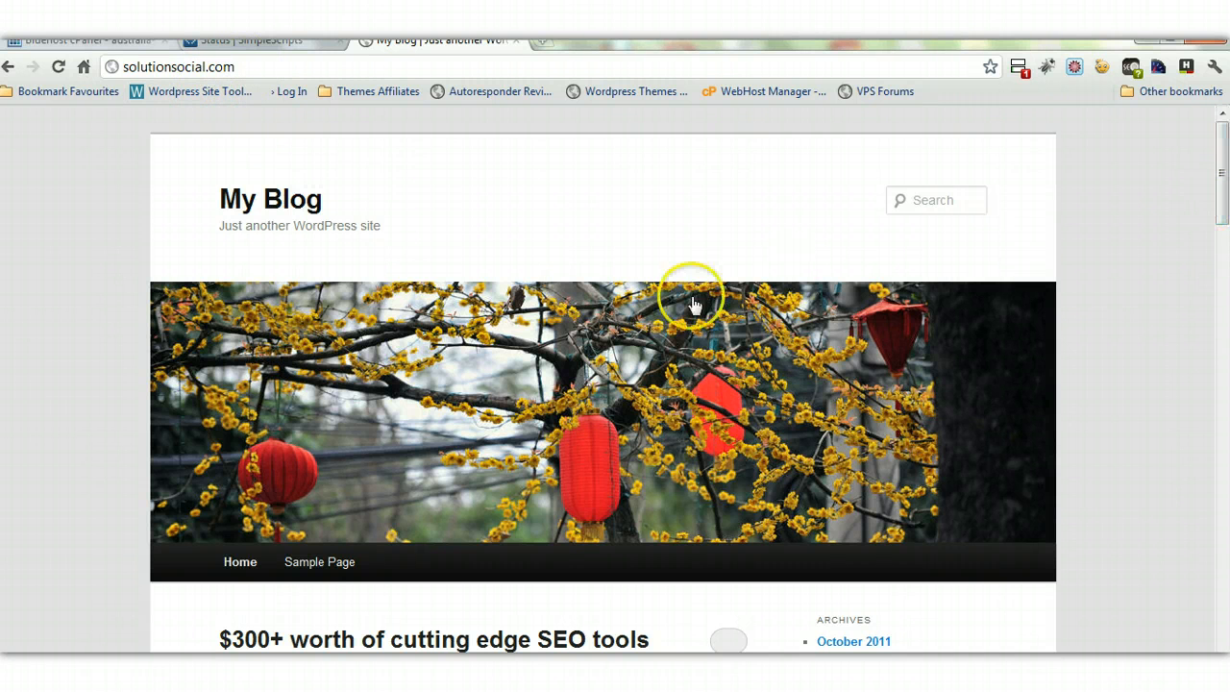
{"action": "mouse_move", "coordinate": [1220, 183]}
{"action": "left_mouse_down"}
{"action": "mouse_move", "coordinate": [1222, 255]}
{"action": "mouse_move", "coordinate": [1222, 192]}
{"action": "left_mouse_up"}
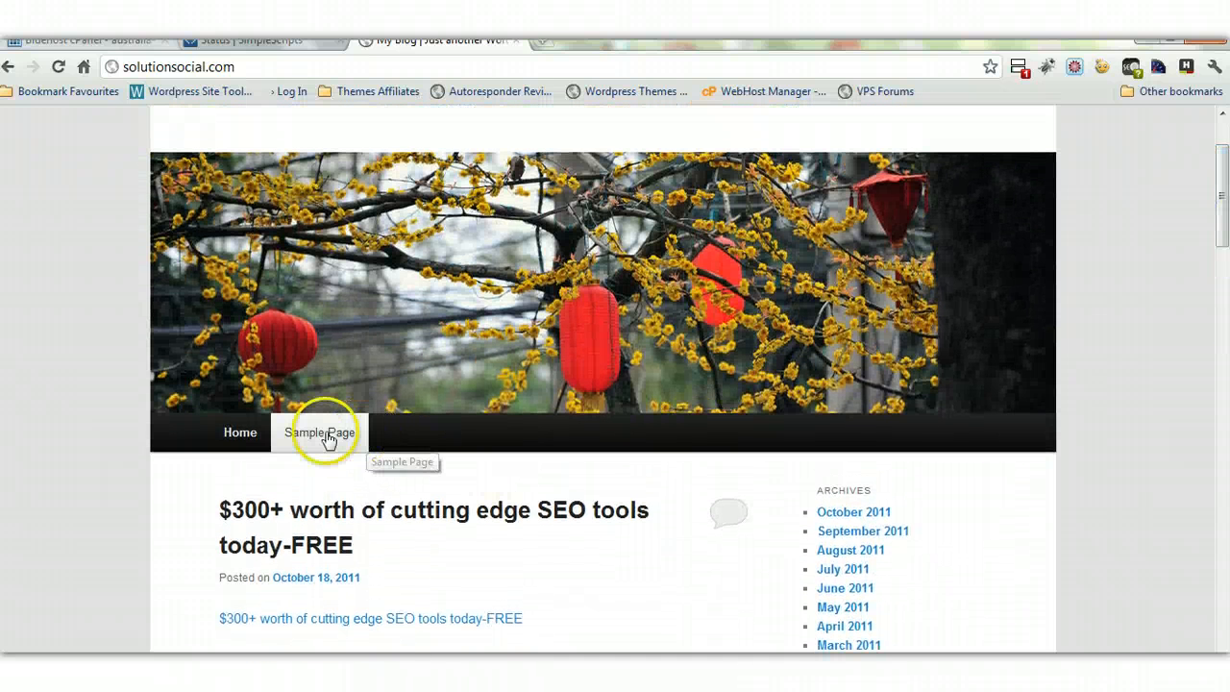
{"action": "left_click", "coordinate": [323, 437]}
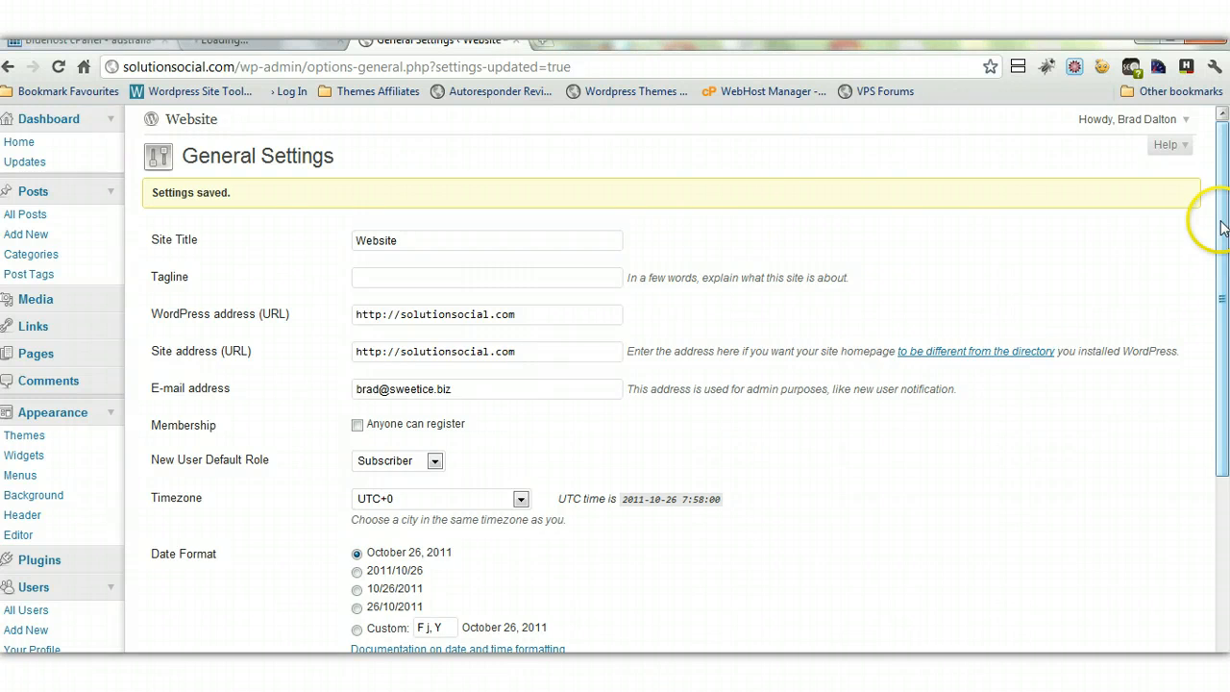
{"action": "mouse_move", "coordinate": [1220, 225]}
{"action": "left_mouse_down"}
{"action": "mouse_move", "coordinate": [1220, 341]}
{"action": "mouse_move", "coordinate": [1223, 322]}
{"action": "left_mouse_up"}
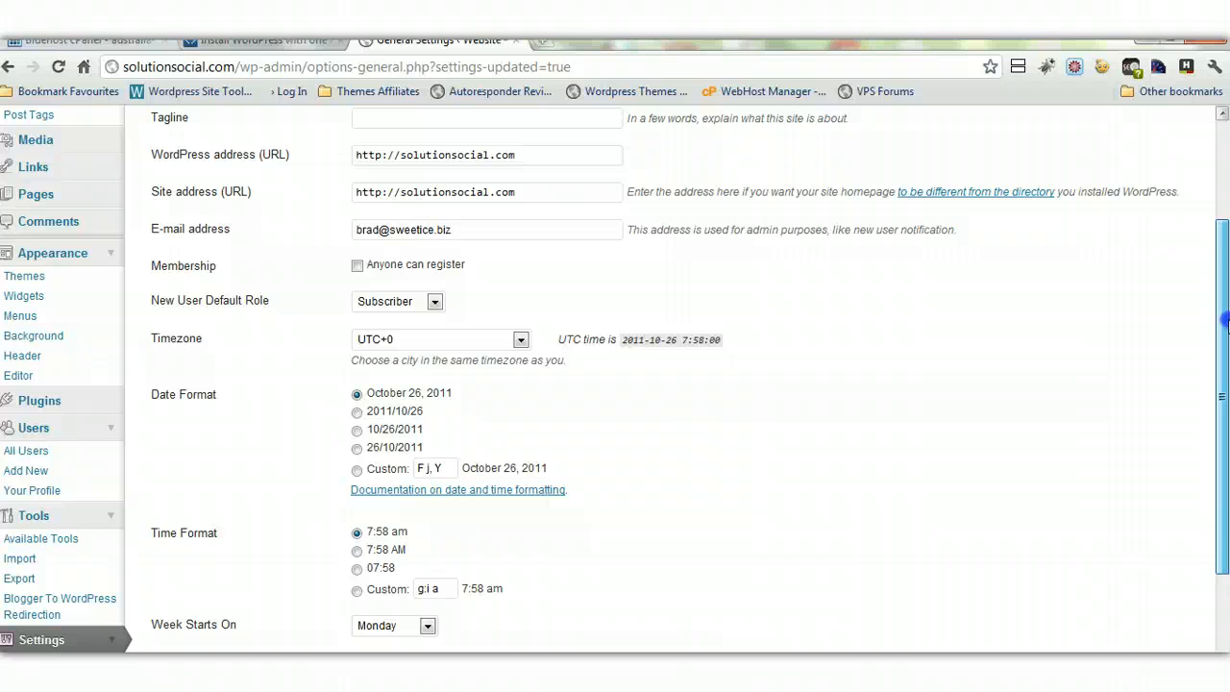
{"action": "left_click_drag", "start_coordinate": [1222, 322], "coordinate": [1223, 379]}
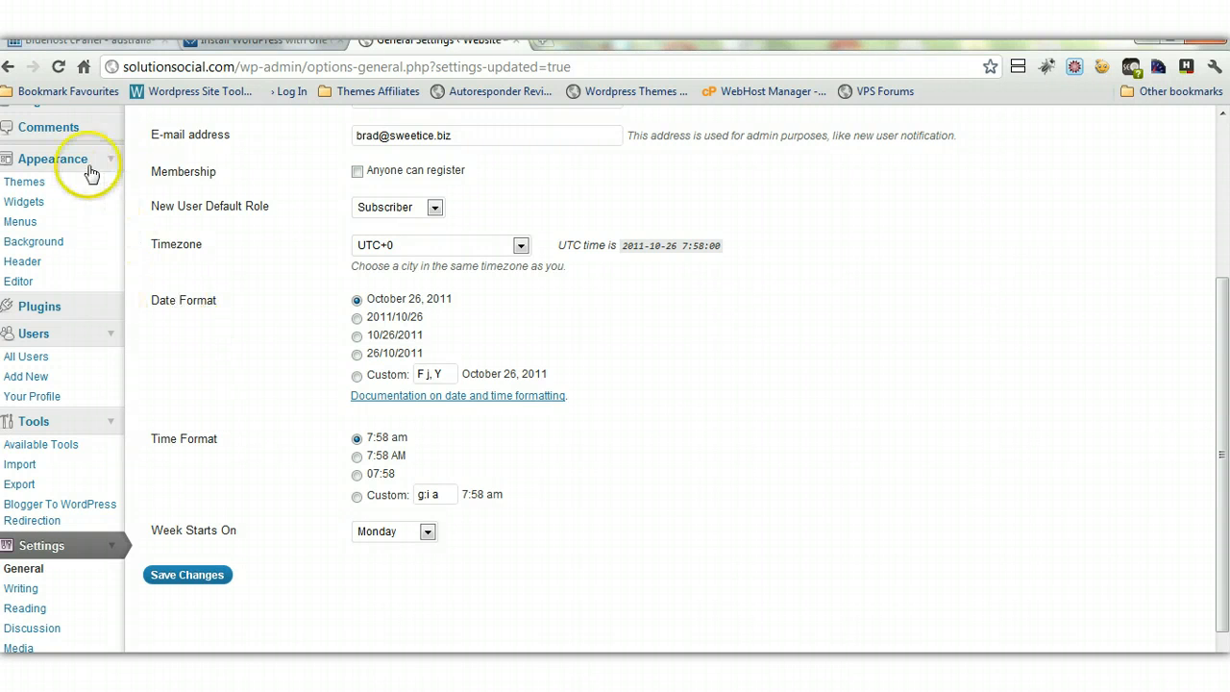
- Under Appearance > Menus, create a new menu named Main Menu
{"action": "left_click", "coordinate": [21, 222]}
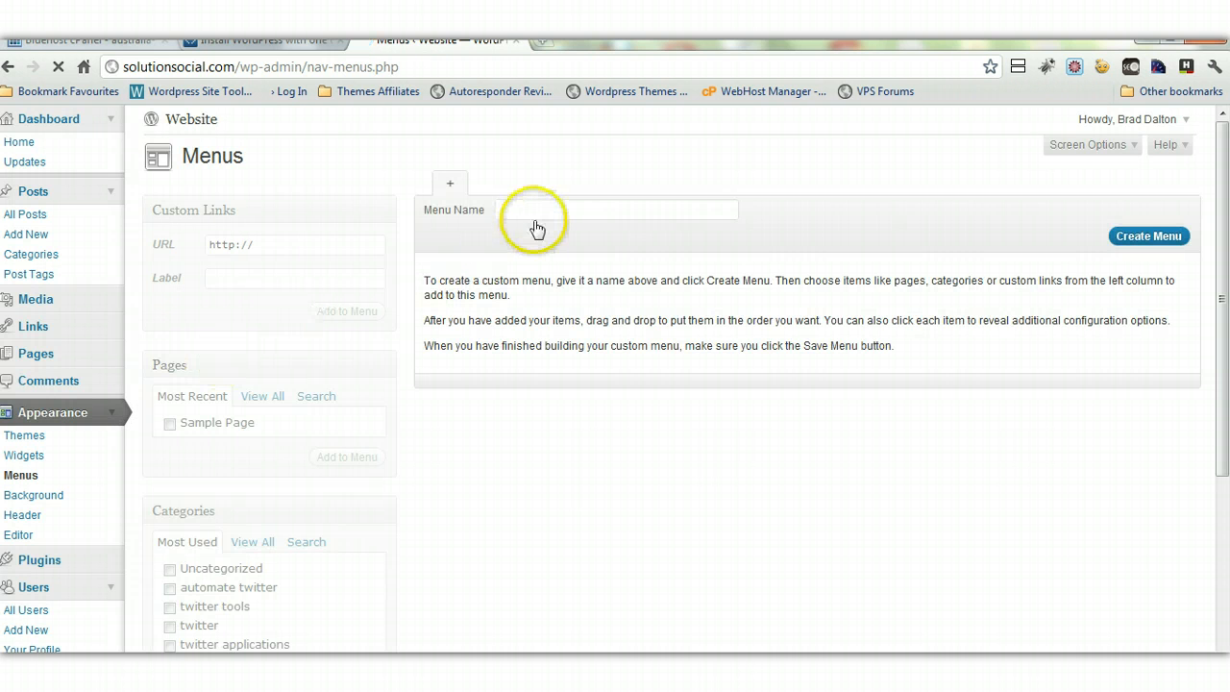
{"action": "left_click", "coordinate": [543, 207]}
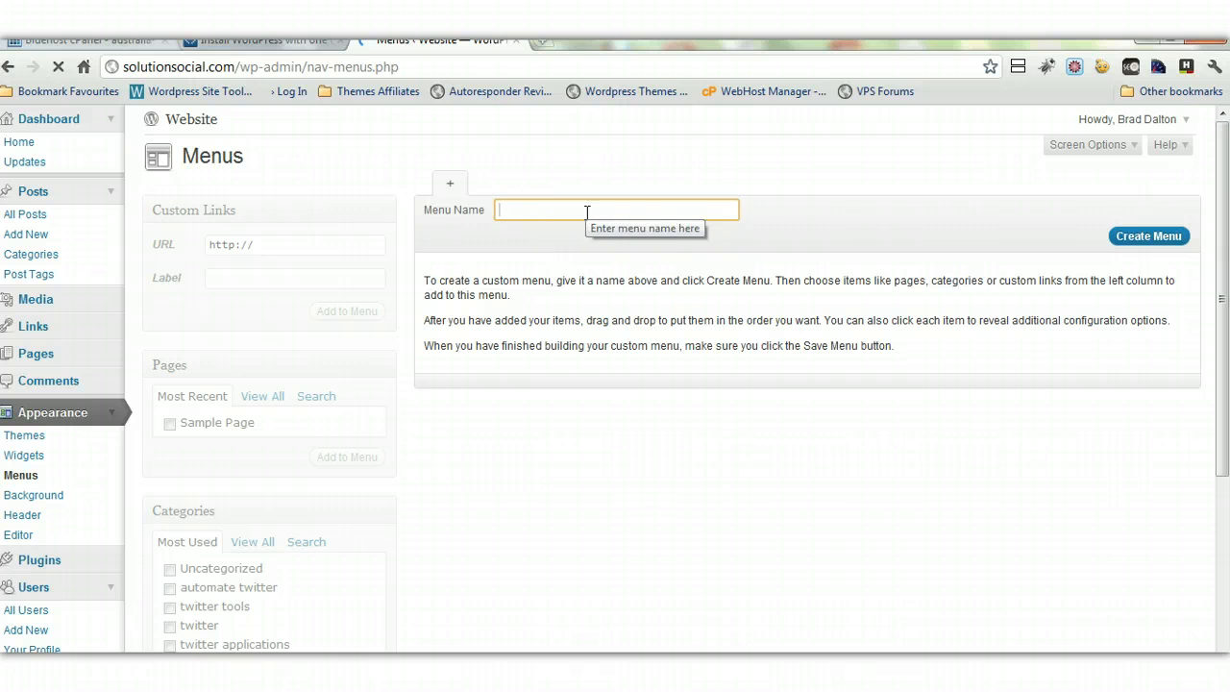
{"action": "type", "text": "main menu"}
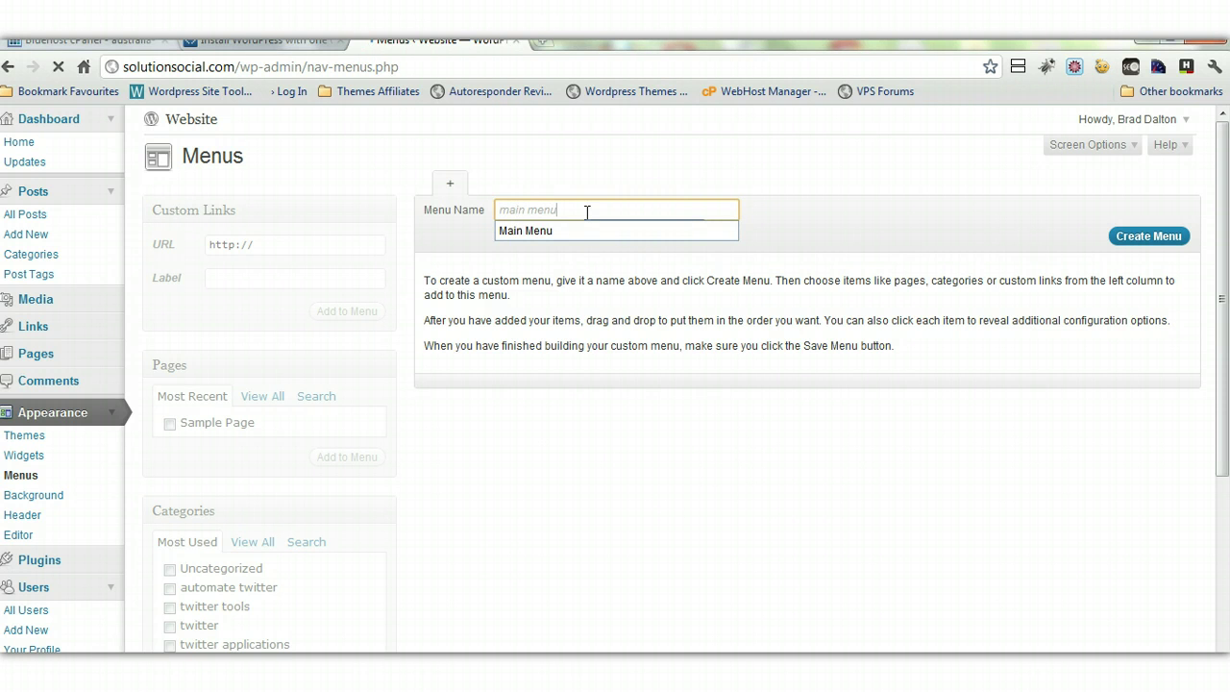
{"action": "left_click", "coordinate": [611, 231]}
{"action": "left_click", "coordinate": [1146, 236]}
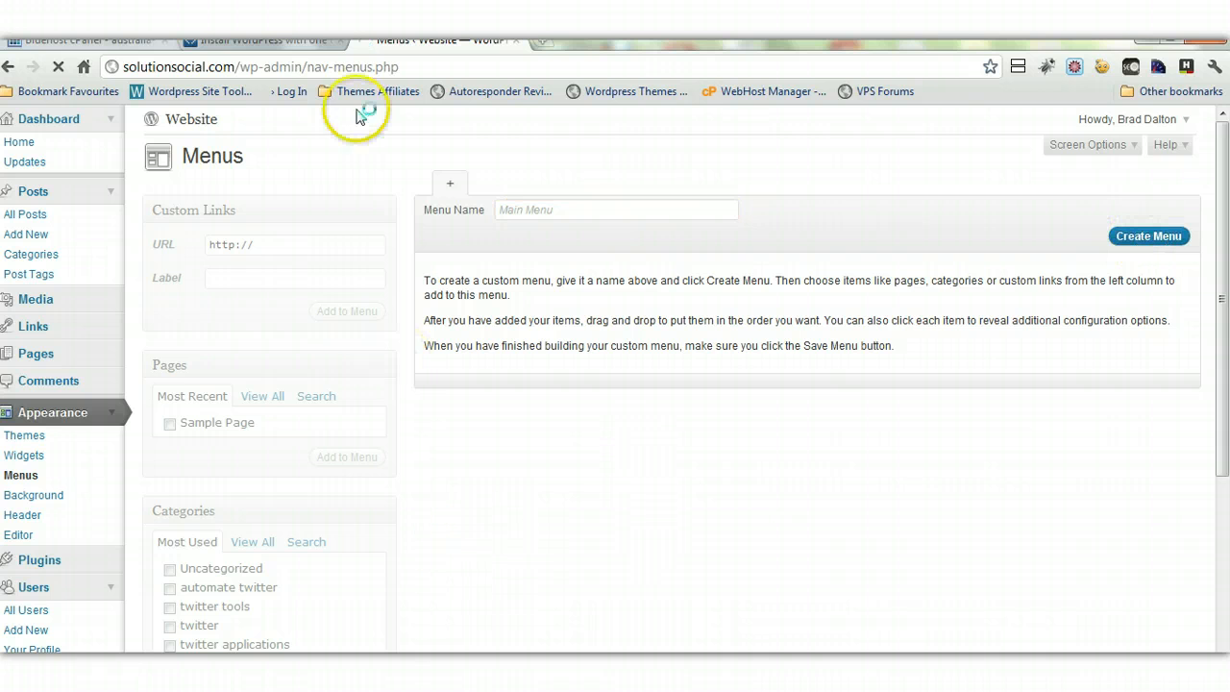
- Highlight the solutionsocial.com/blog entry in My Installs, then return to the Menus page
{"action": "left_click", "coordinate": [264, 39]}
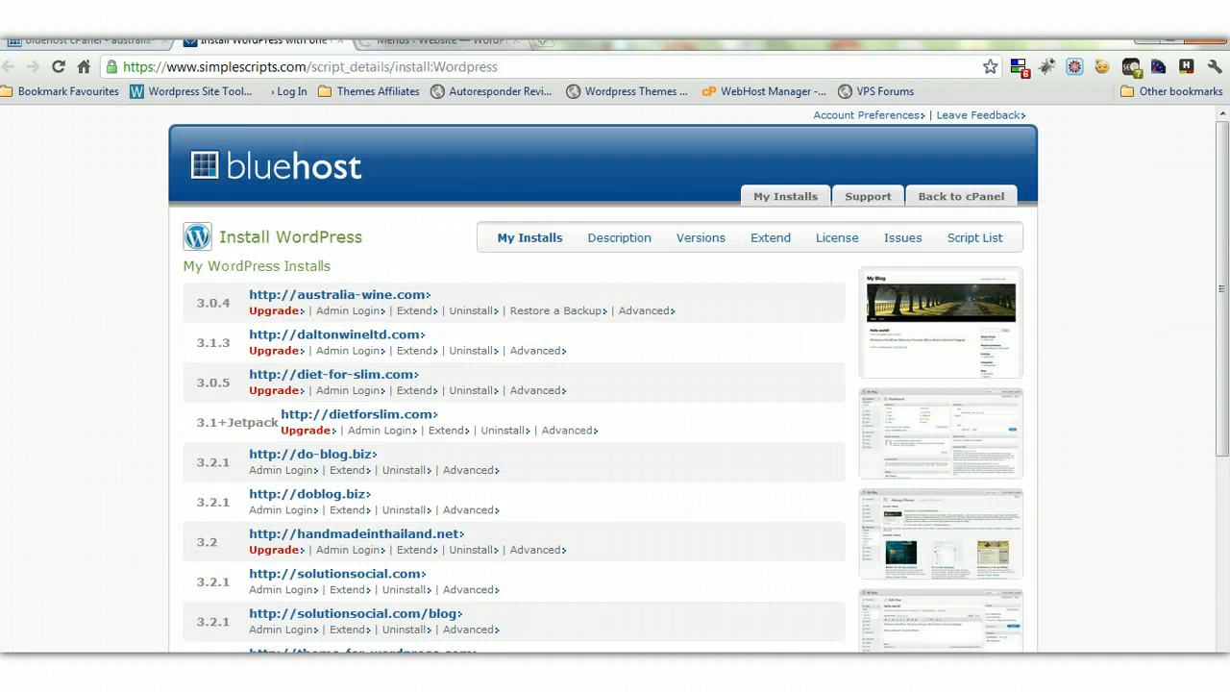
{"action": "left_click_drag", "start_coordinate": [1220, 222], "coordinate": [1223, 379]}
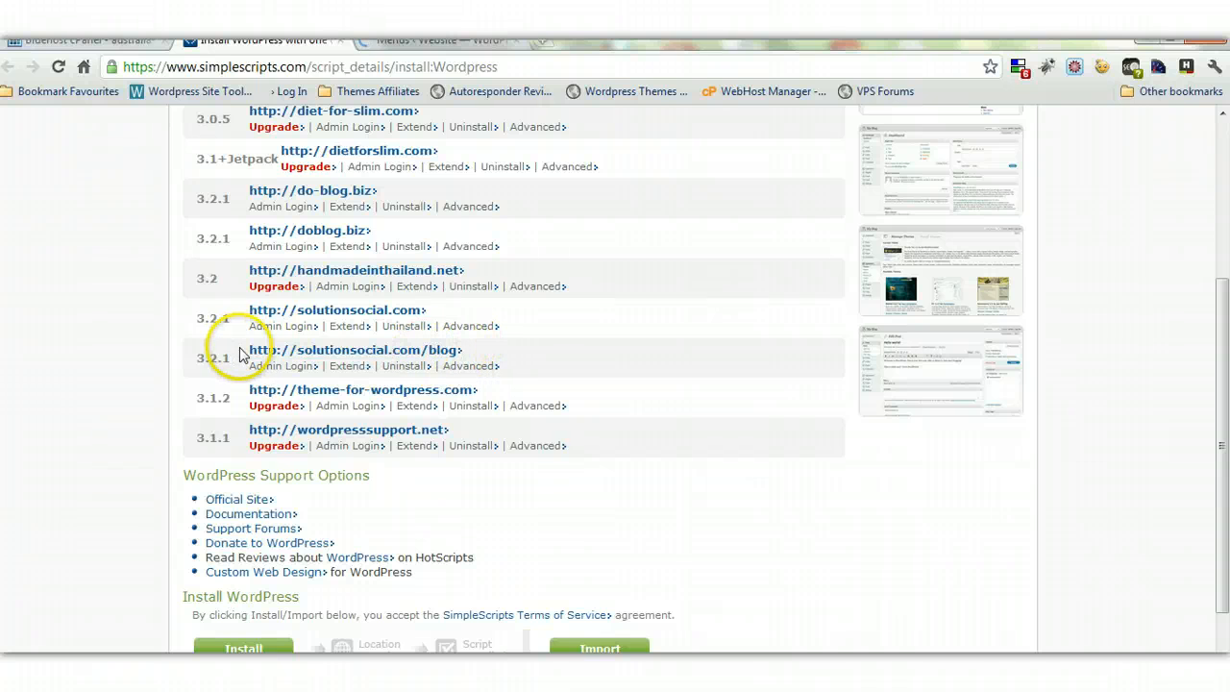
{"action": "mouse_move", "coordinate": [233, 364]}
{"action": "left_mouse_down"}
{"action": "mouse_move", "coordinate": [257, 351]}
{"action": "mouse_move", "coordinate": [461, 351]}
{"action": "left_mouse_up"}
{"action": "left_click", "coordinate": [510, 346]}
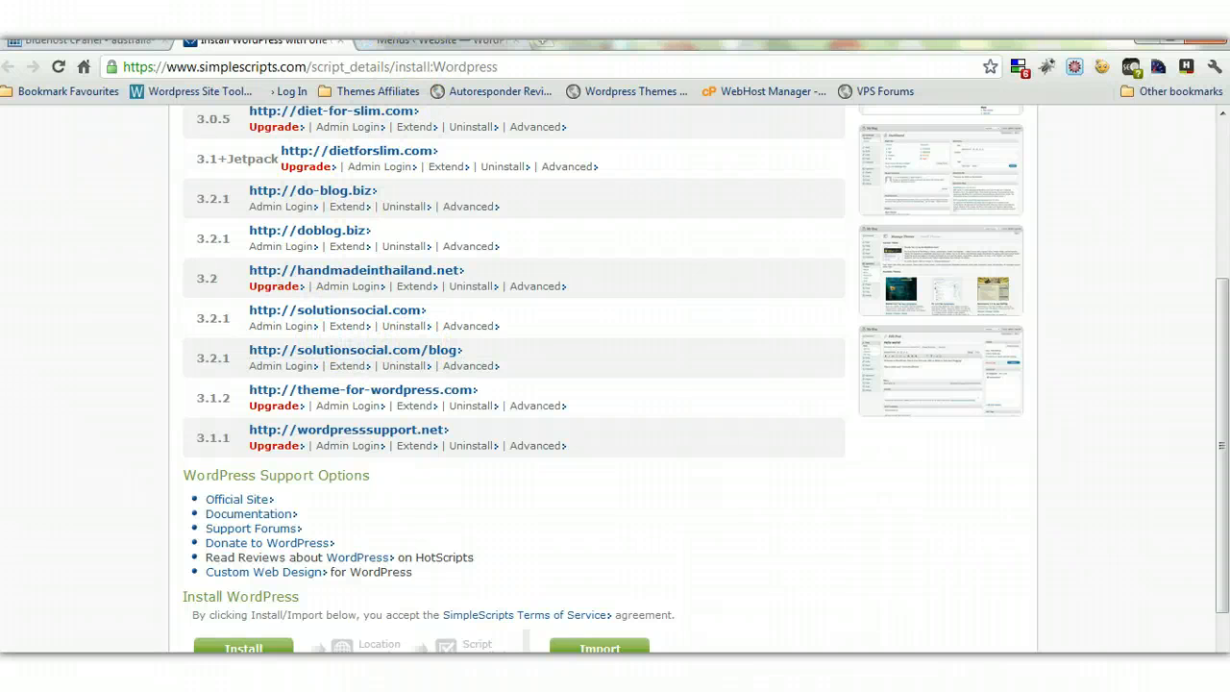
{"action": "left_click", "coordinate": [423, 41]}
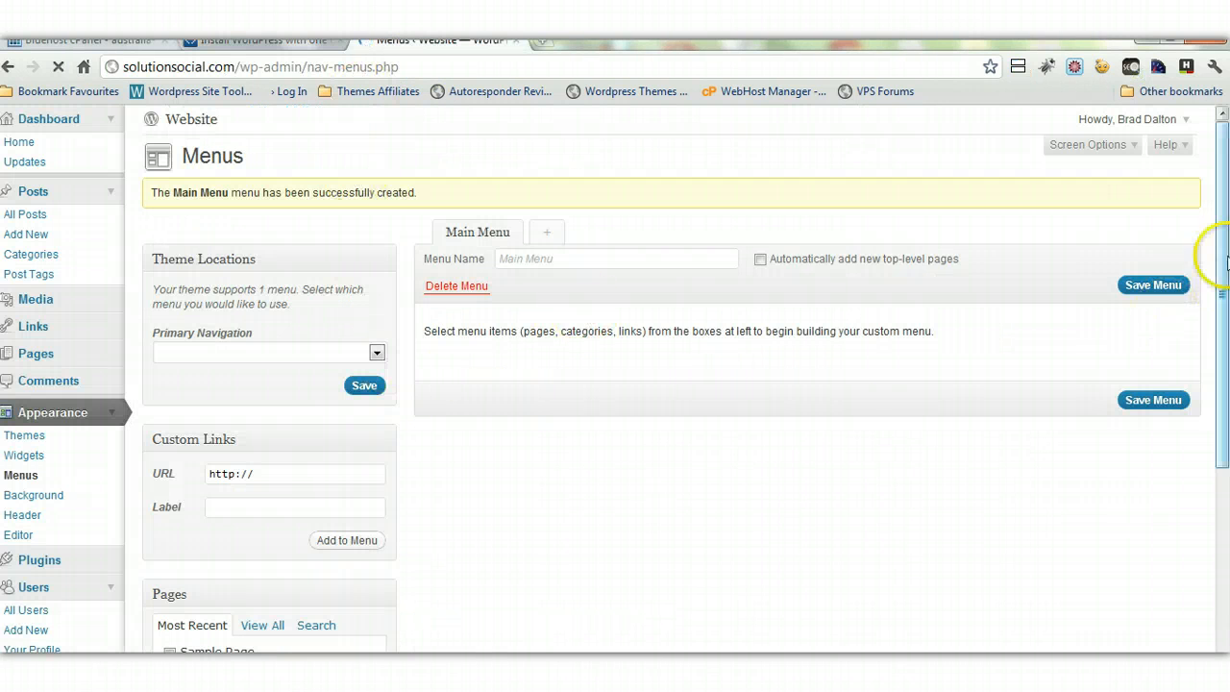
{"action": "scroll", "coordinate": [1154, 317], "scroll_direction": "down", "scroll_amount": 3}
- Add a custom link labelled Blog pointing to solutionsocial.com/blog and save Main Menu
{"action": "left_click", "coordinate": [281, 350]}
{"action": "type", "text": "solutionsoci"}
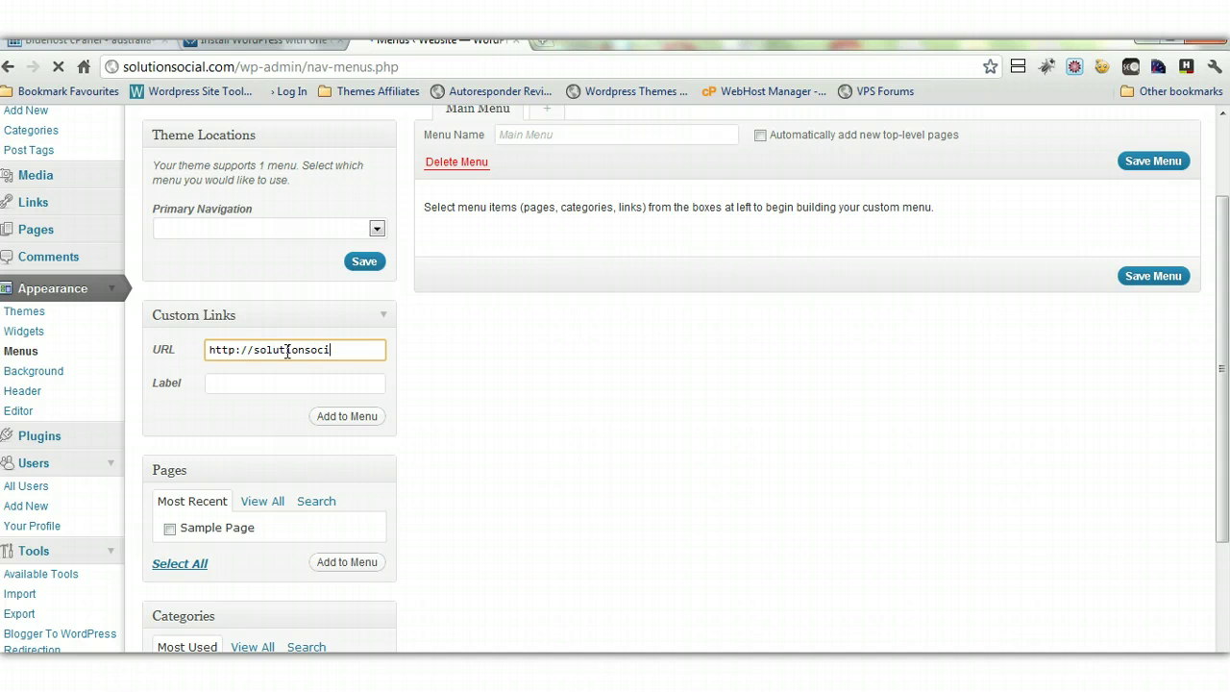
{"action": "type", "text": "al.com/b"}
{"action": "type", "text": "log"}
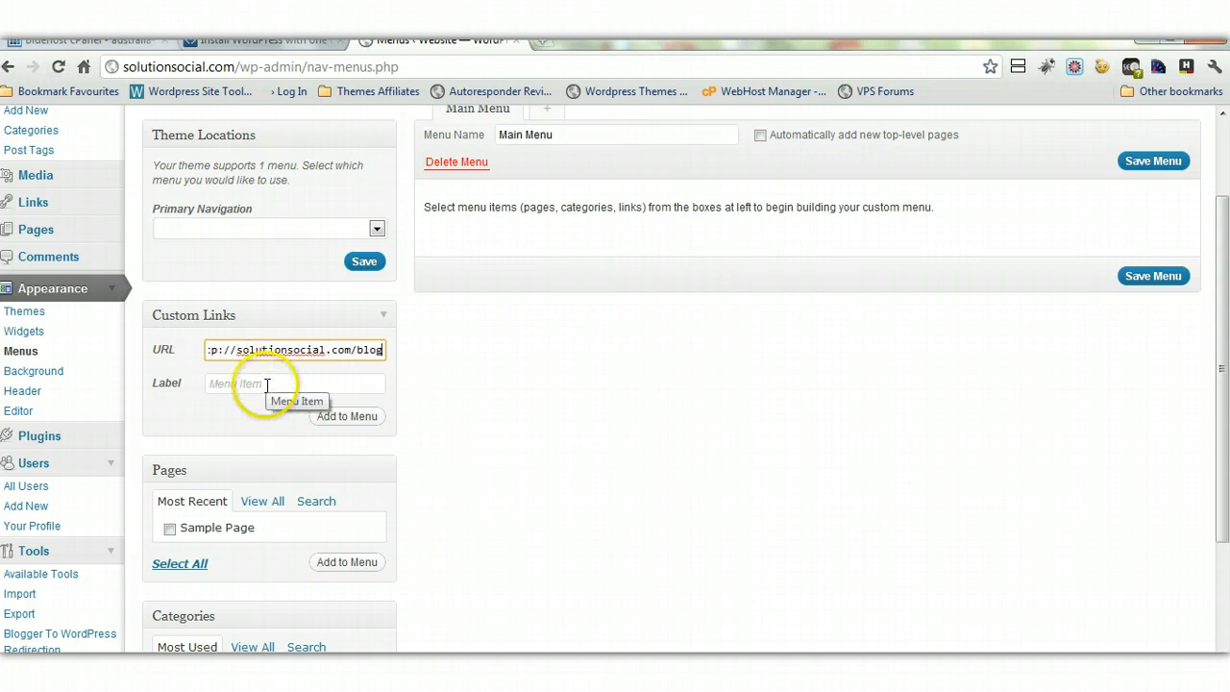
{"action": "left_click", "coordinate": [268, 384]}
{"action": "type", "text": "Blog"}
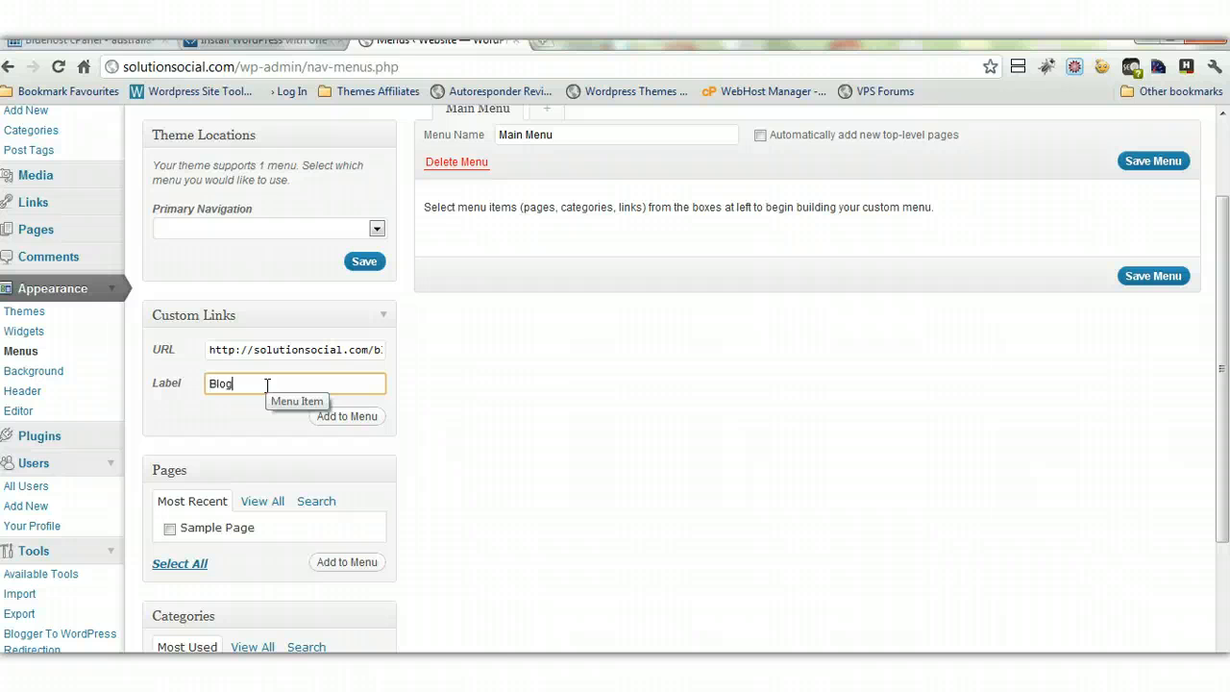
{"action": "left_click", "coordinate": [347, 416]}
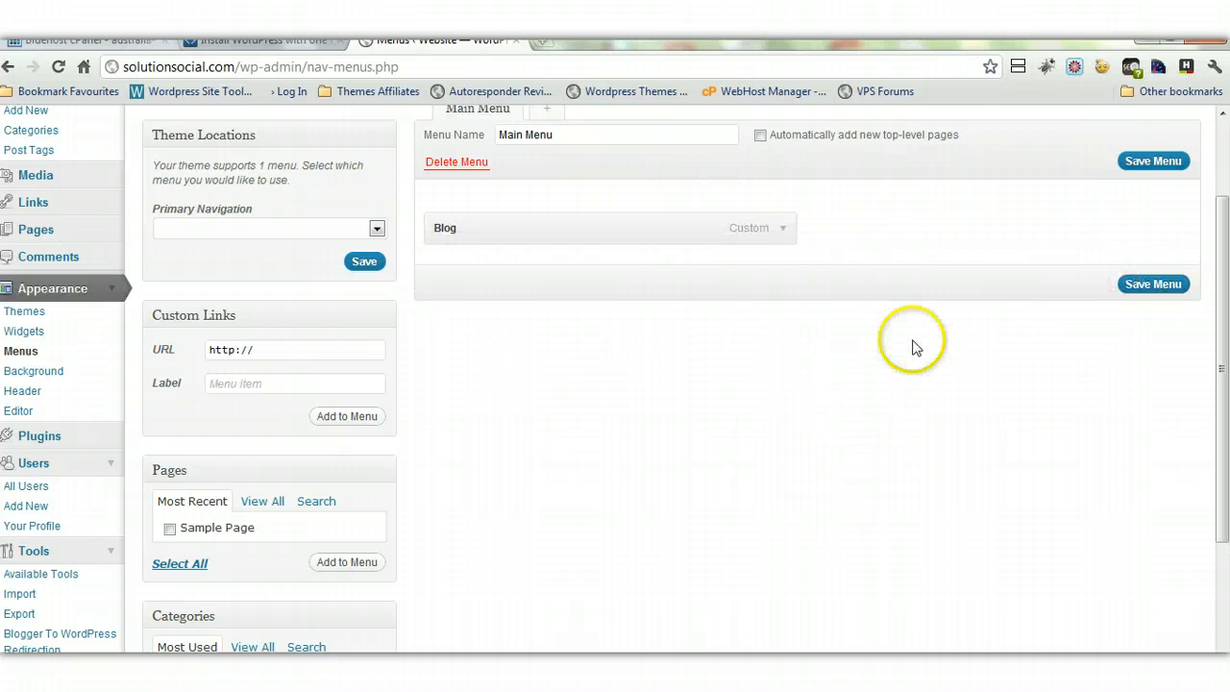
{"action": "left_click", "coordinate": [1152, 283]}
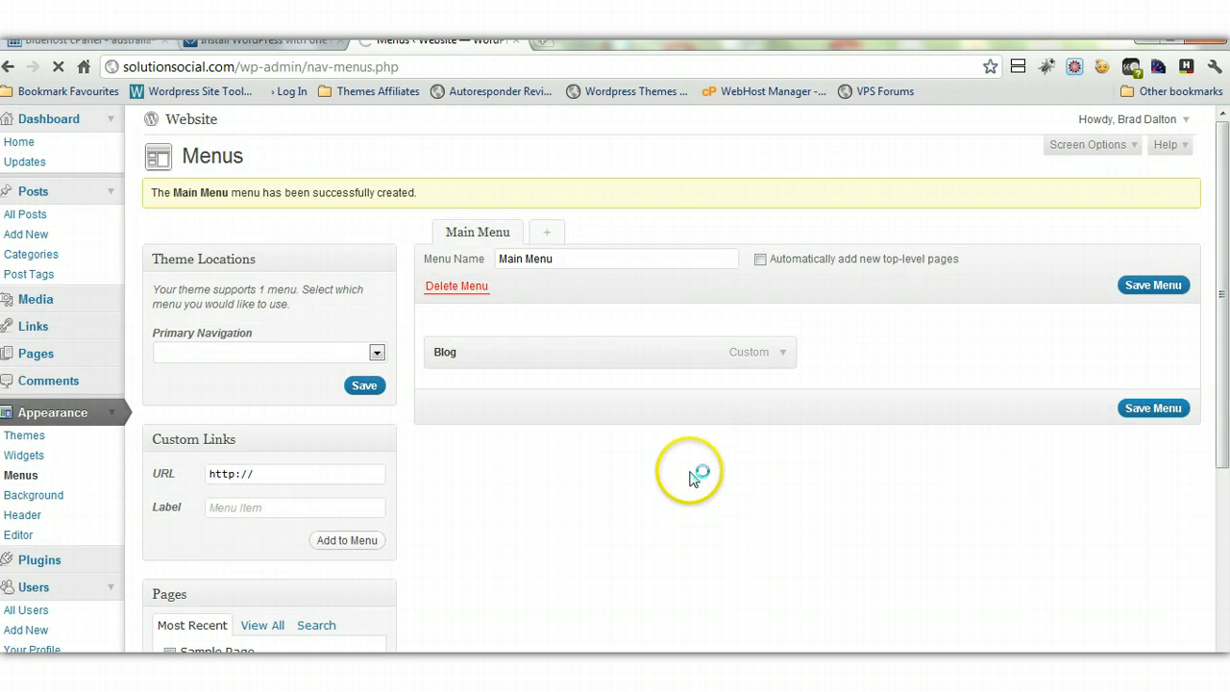
{"action": "left_click", "coordinate": [516, 562]}
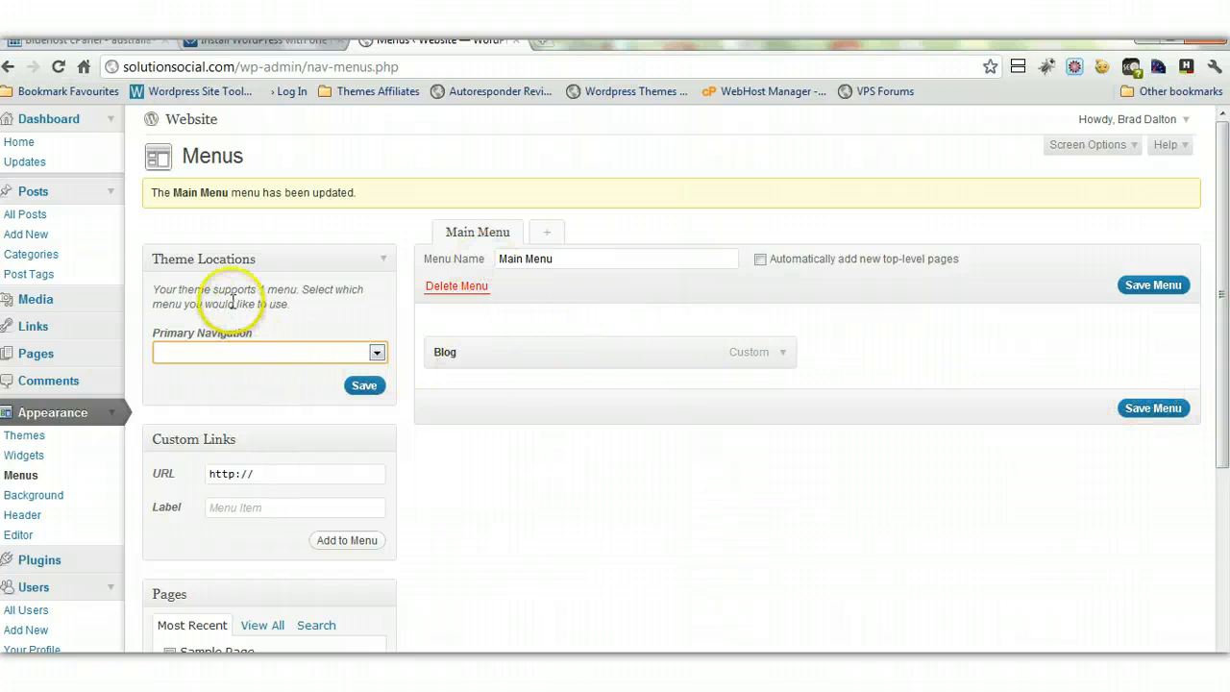
- Assign Main Menu as the theme's primary navigation and save the assignment
{"action": "left_click", "coordinate": [377, 355]}
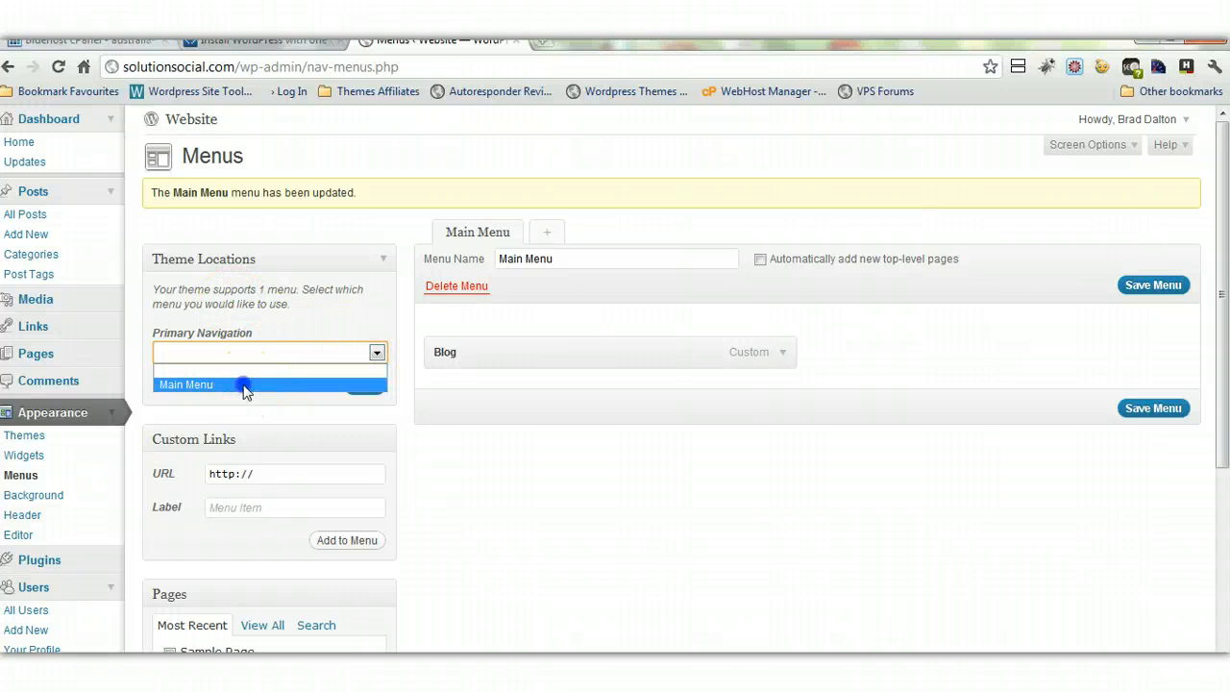
{"action": "left_click", "coordinate": [245, 384]}
{"action": "left_click", "coordinate": [365, 386]}
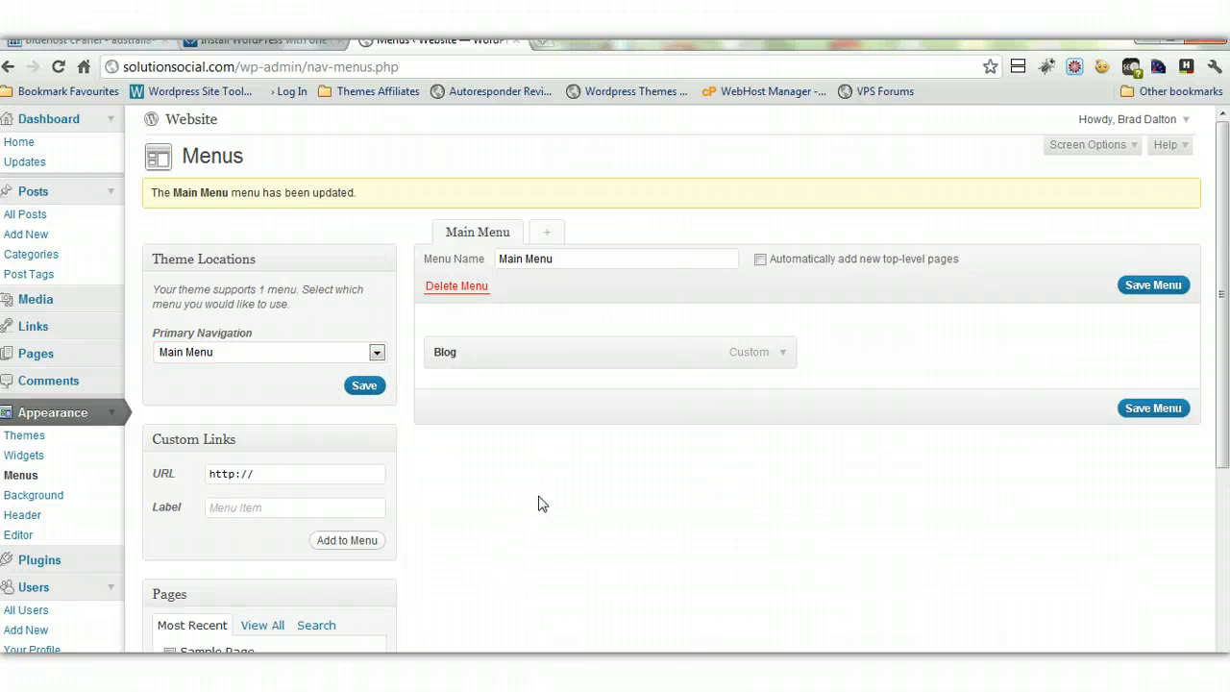
{"action": "left_click", "coordinate": [364, 387]}
{"action": "left_click", "coordinate": [354, 588]}
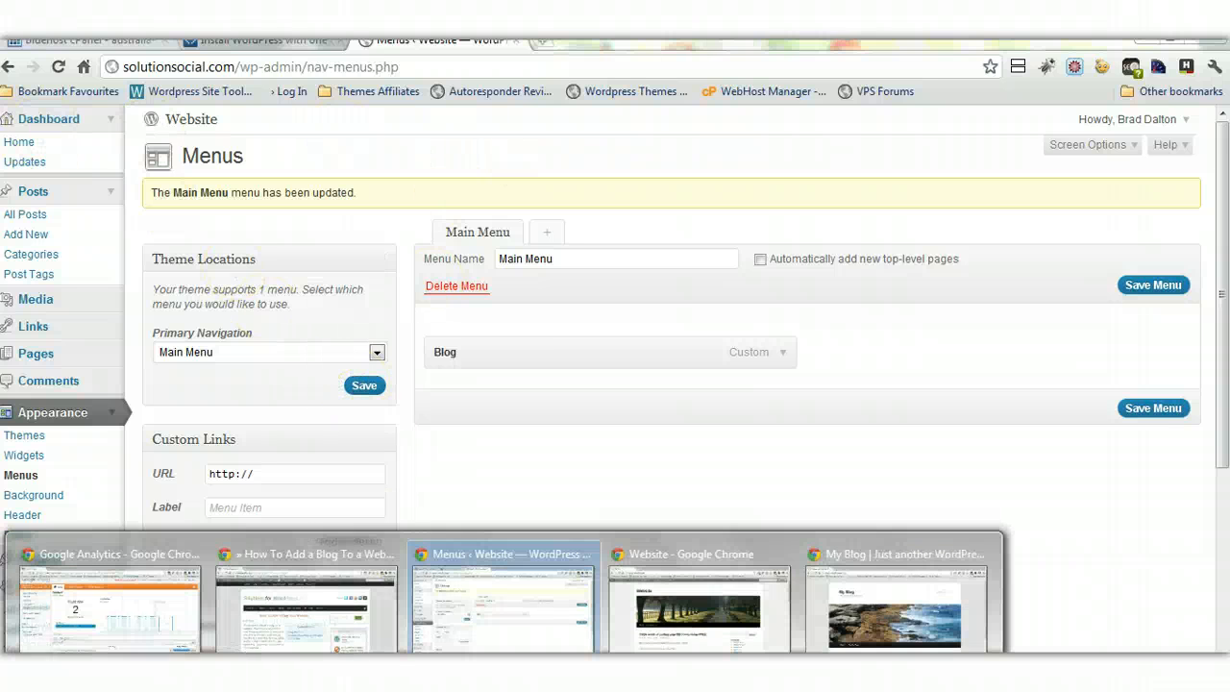
- Reload the live site and follow the new Blog menu link to the My Blog site, going back and repeating
{"action": "left_click", "coordinate": [698, 605]}
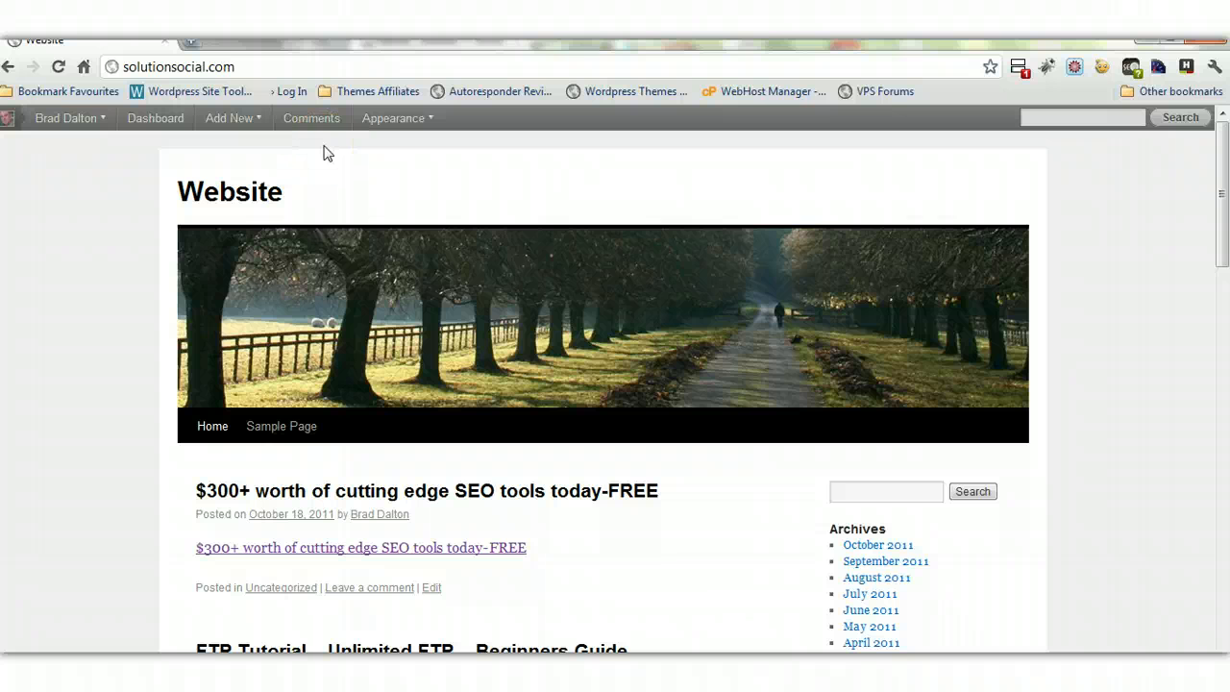
{"action": "left_click", "coordinate": [57, 66]}
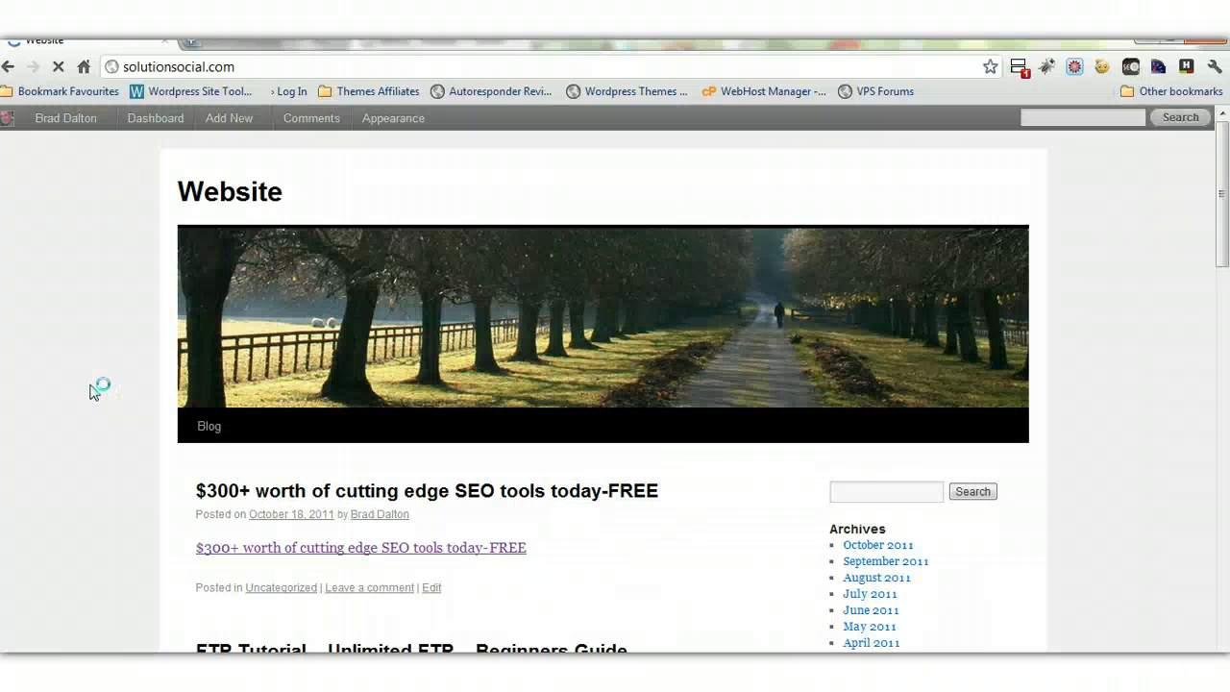
{"action": "left_click", "coordinate": [85, 390]}
{"action": "left_click", "coordinate": [210, 426]}
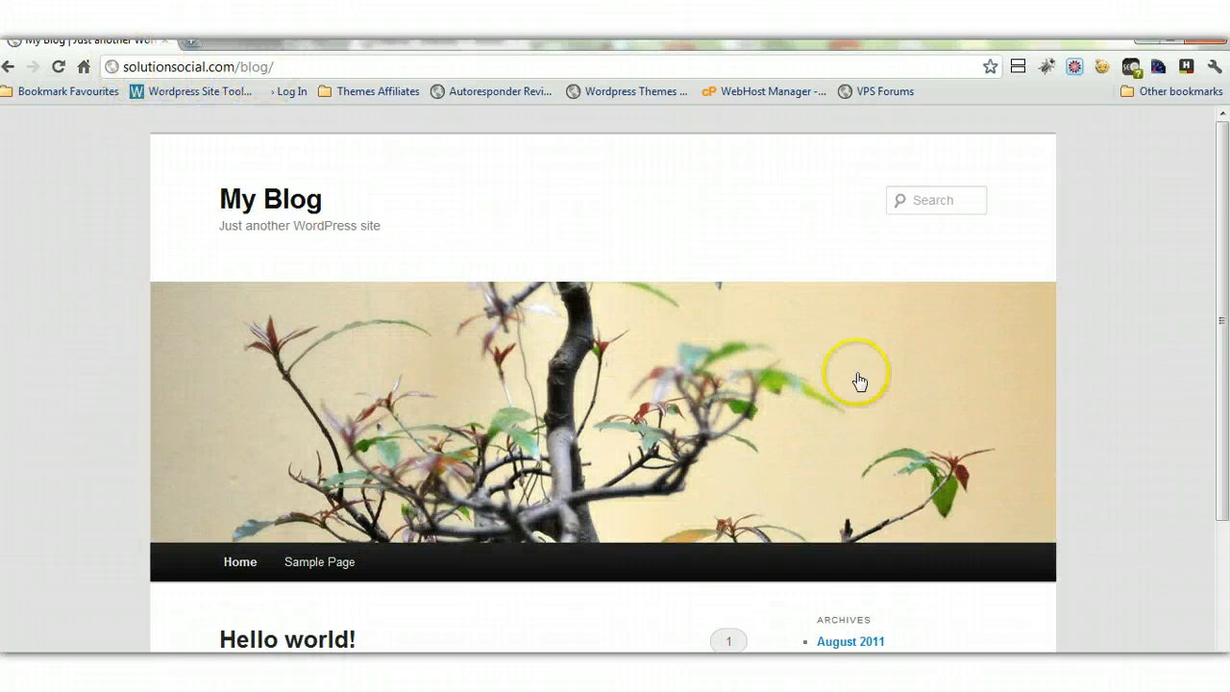
{"action": "mouse_move", "coordinate": [1222, 192]}
{"action": "left_mouse_down"}
{"action": "mouse_move", "coordinate": [1223, 420]}
{"action": "mouse_move", "coordinate": [1222, 125]}
{"action": "left_mouse_up"}
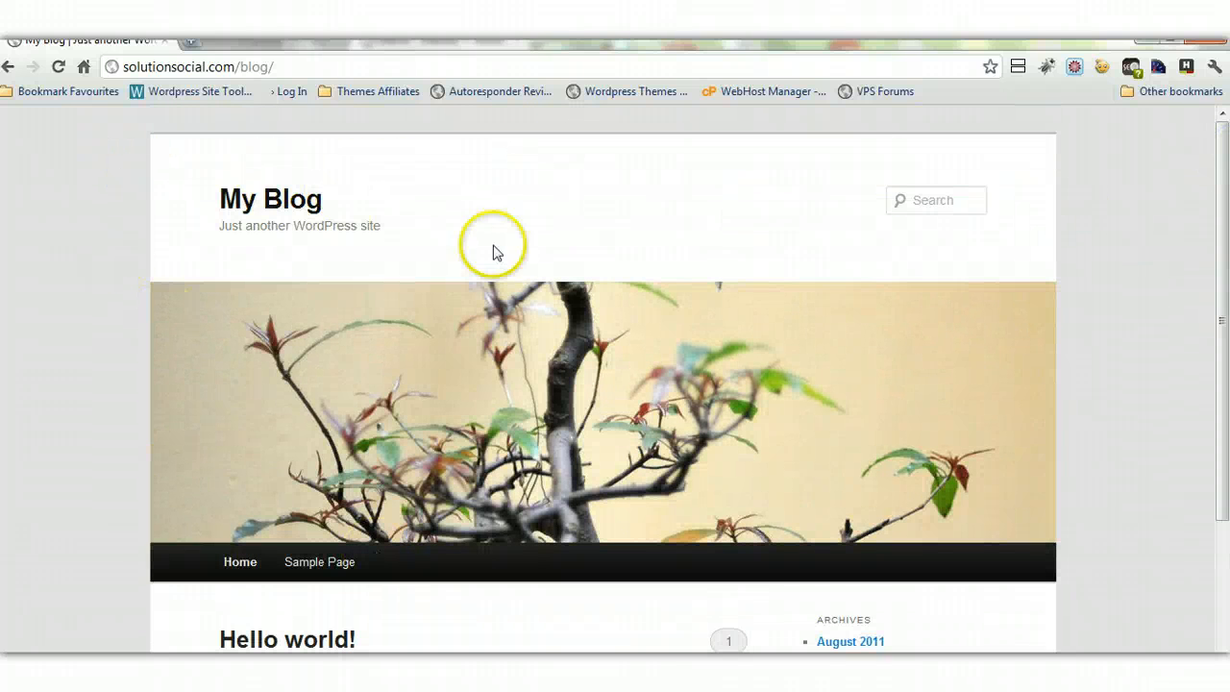
{"action": "left_click", "coordinate": [7, 69]}
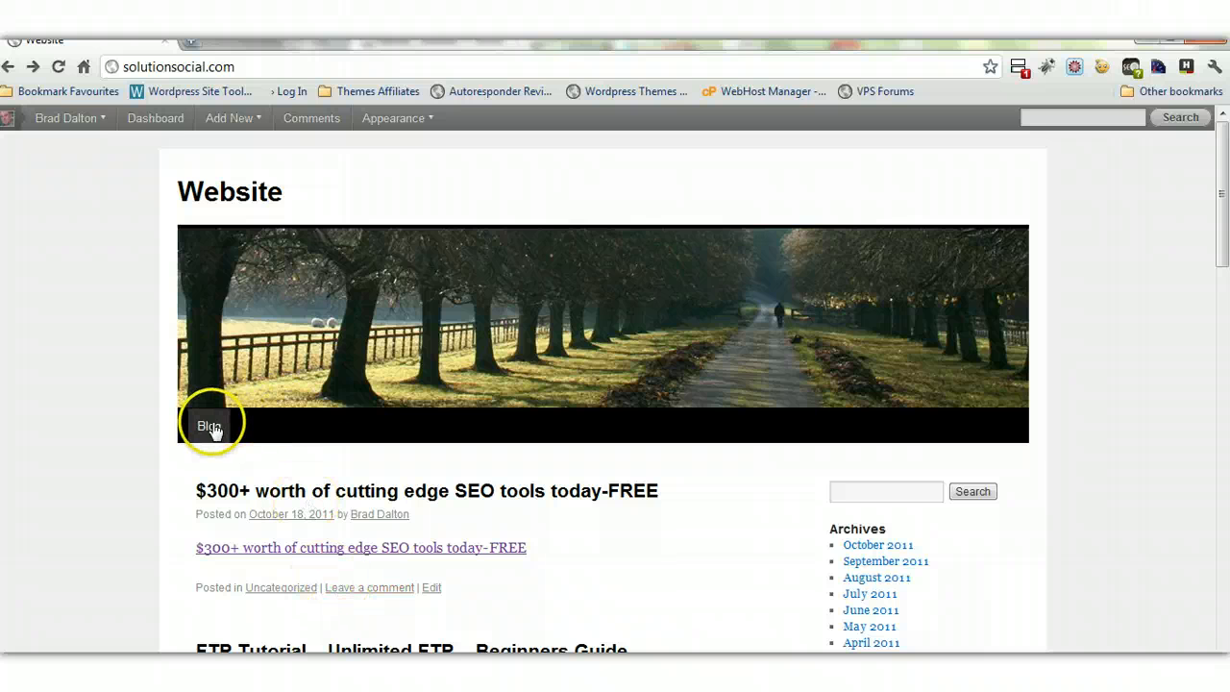
{"action": "left_click", "coordinate": [210, 426]}
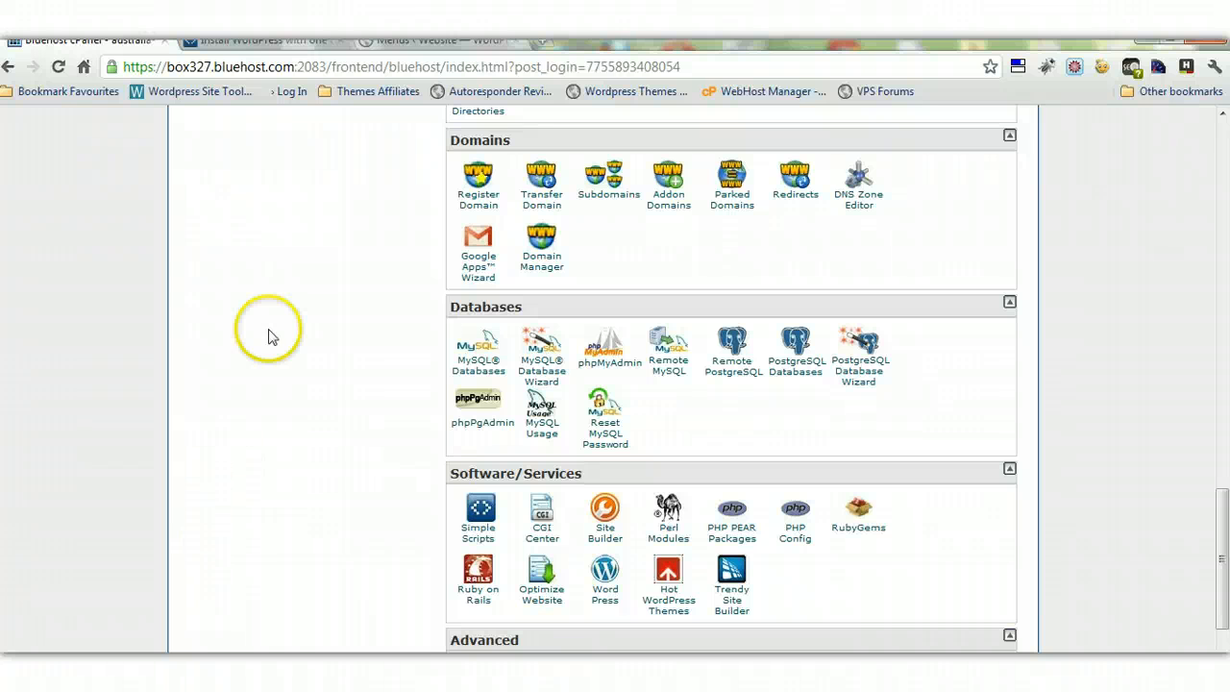
- Go to the Subdomains page from cPanel's Domains section
{"action": "left_click", "coordinate": [615, 199]}
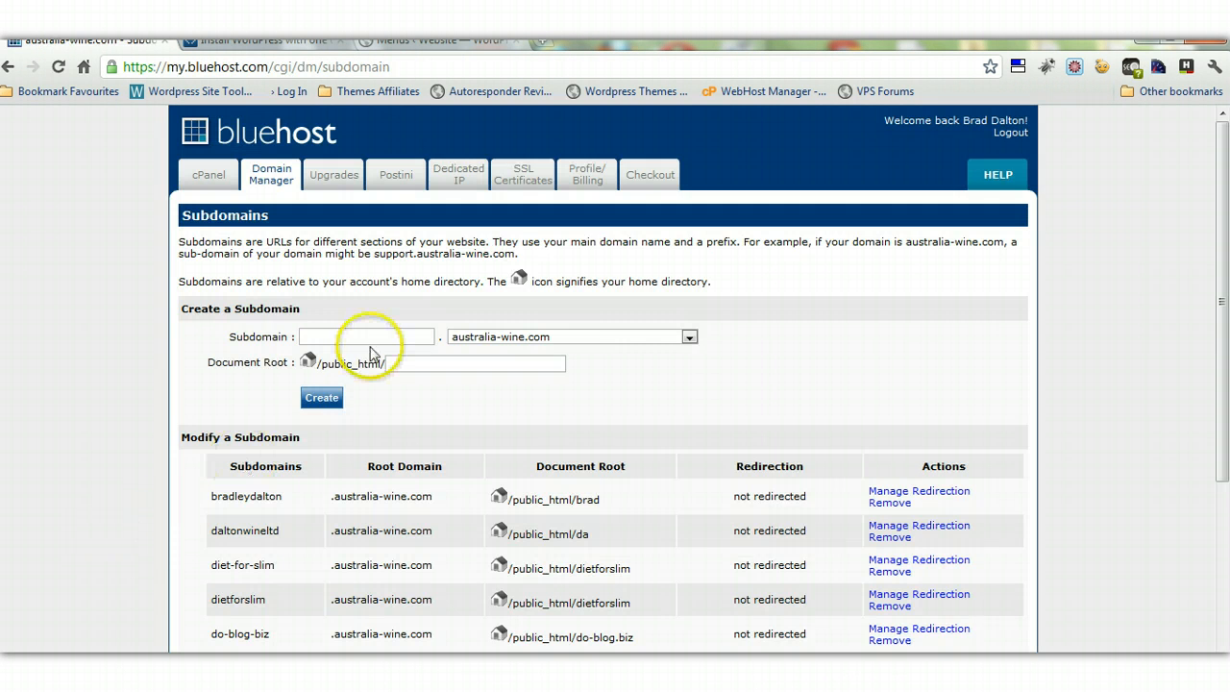
- Create the subdomain 'blog' under solutionsocial.com and return to the subdomains list
{"action": "left_click", "coordinate": [690, 338]}
{"action": "left_click_drag", "start_coordinate": [689, 429], "coordinate": [679, 496]}
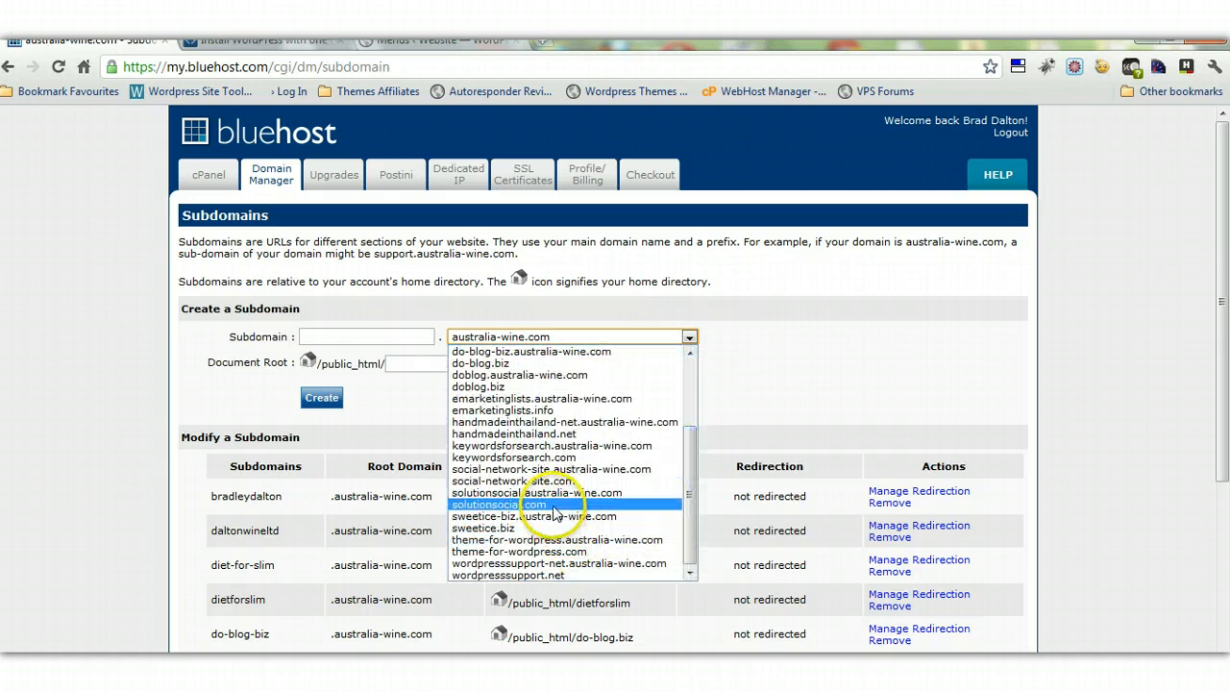
{"action": "left_click", "coordinate": [551, 506]}
{"action": "left_click", "coordinate": [385, 336]}
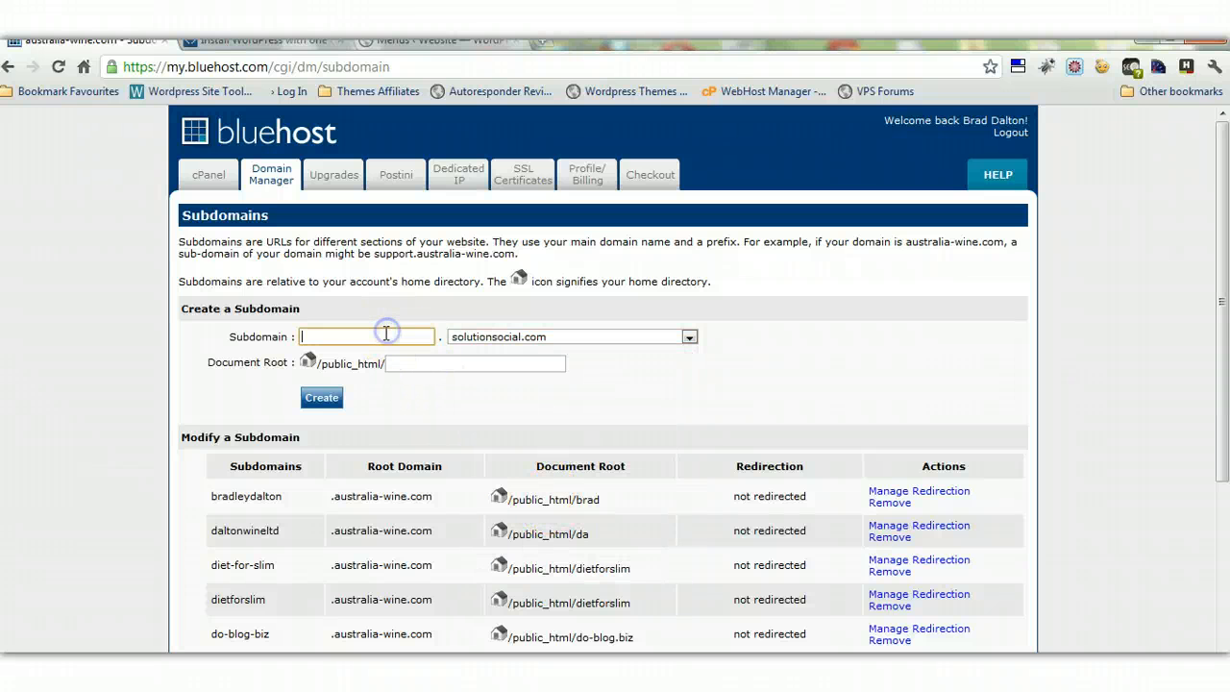
{"action": "type", "text": "blog"}
{"action": "left_click", "coordinate": [322, 397]}
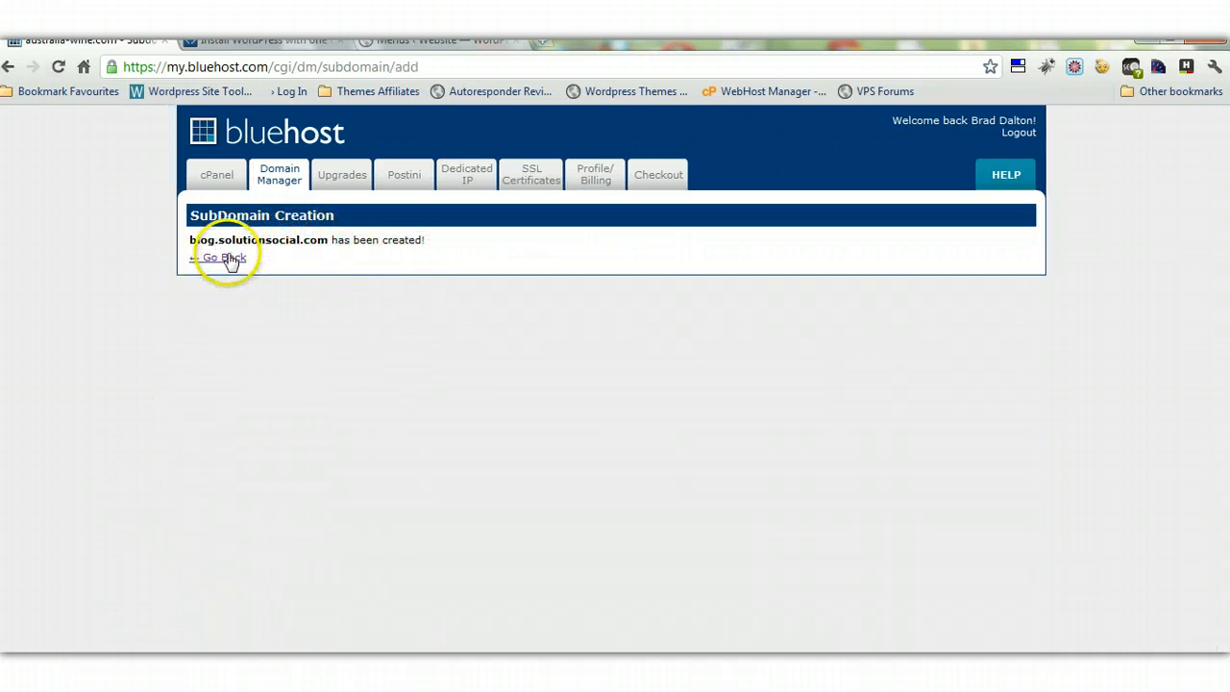
{"action": "left_click", "coordinate": [231, 259]}
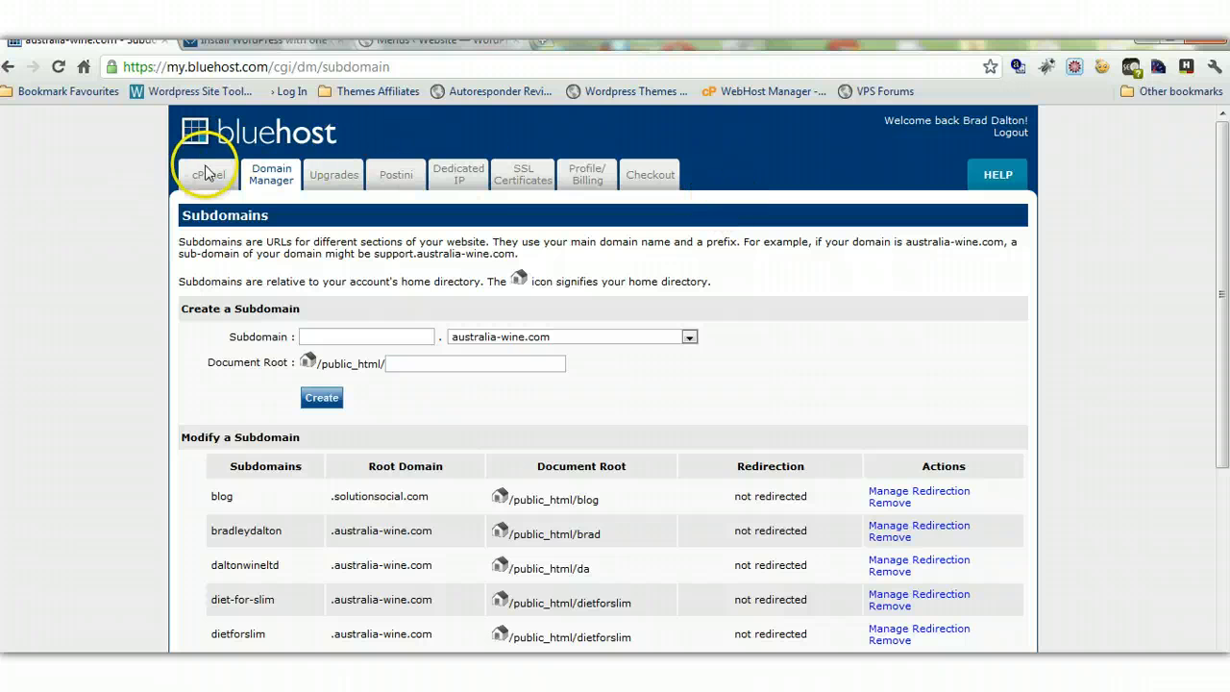
- Return to cPanel home and browse the SimpleScripts installs and WordPress menus tabs
{"action": "left_click", "coordinate": [208, 175]}
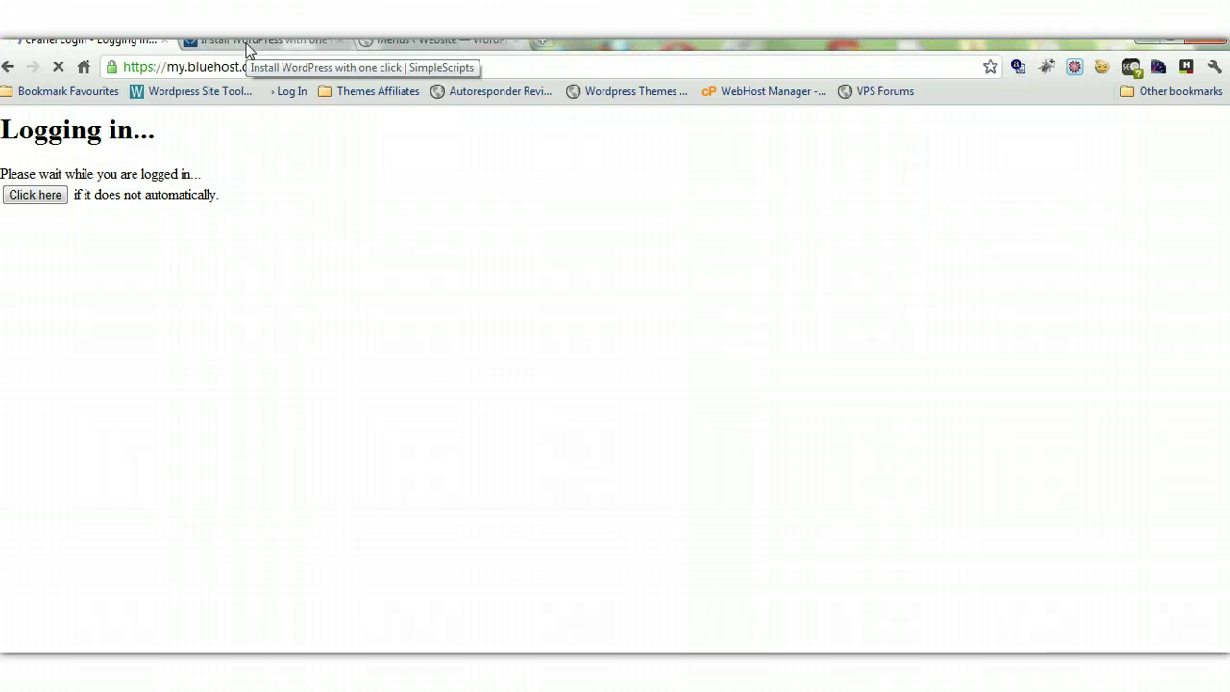
{"action": "left_click", "coordinate": [248, 43]}
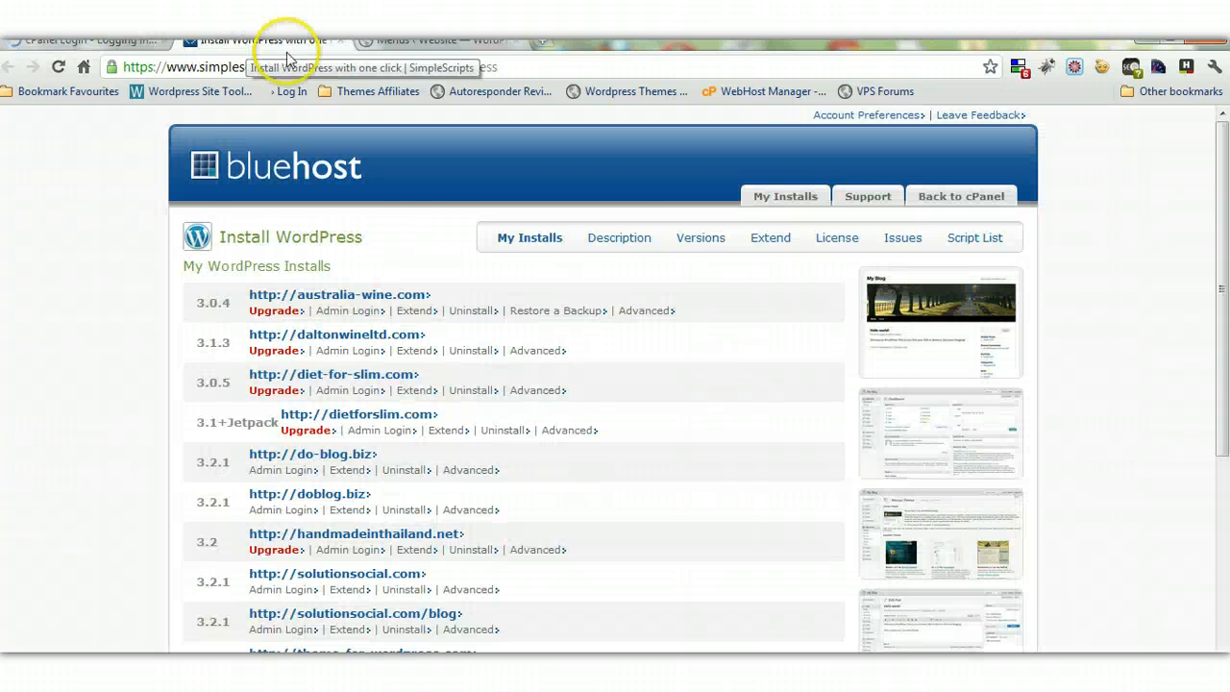
{"action": "left_click", "coordinate": [399, 43]}
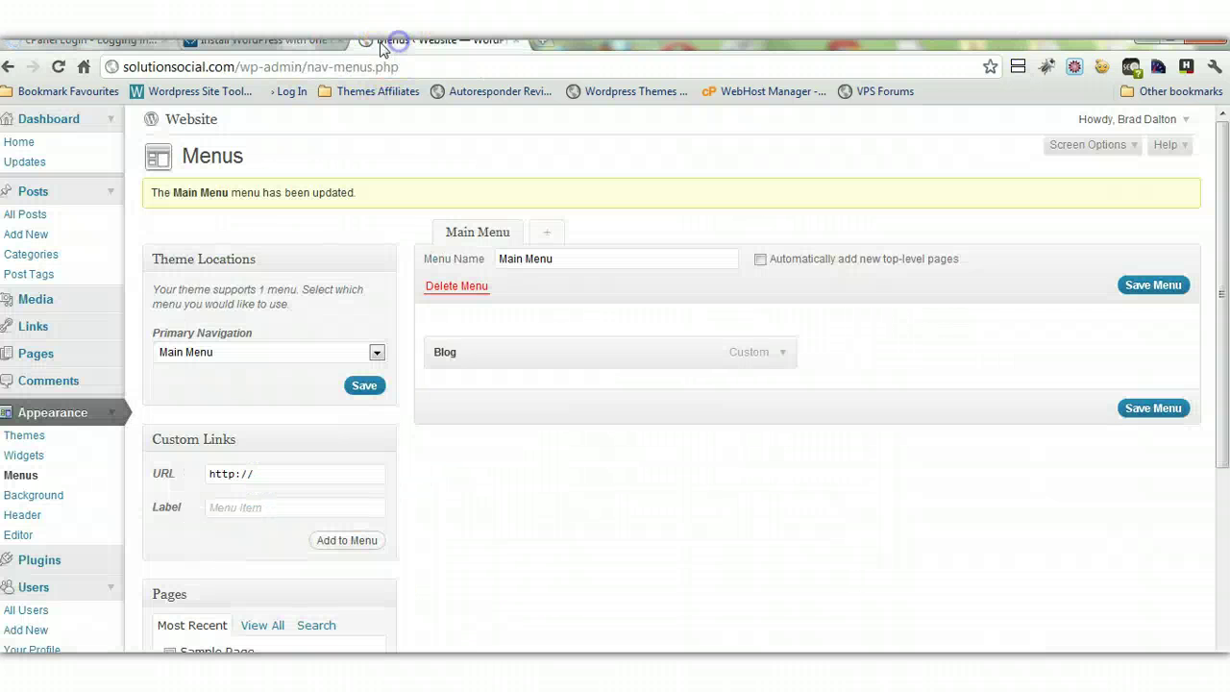
{"action": "left_click", "coordinate": [124, 41]}
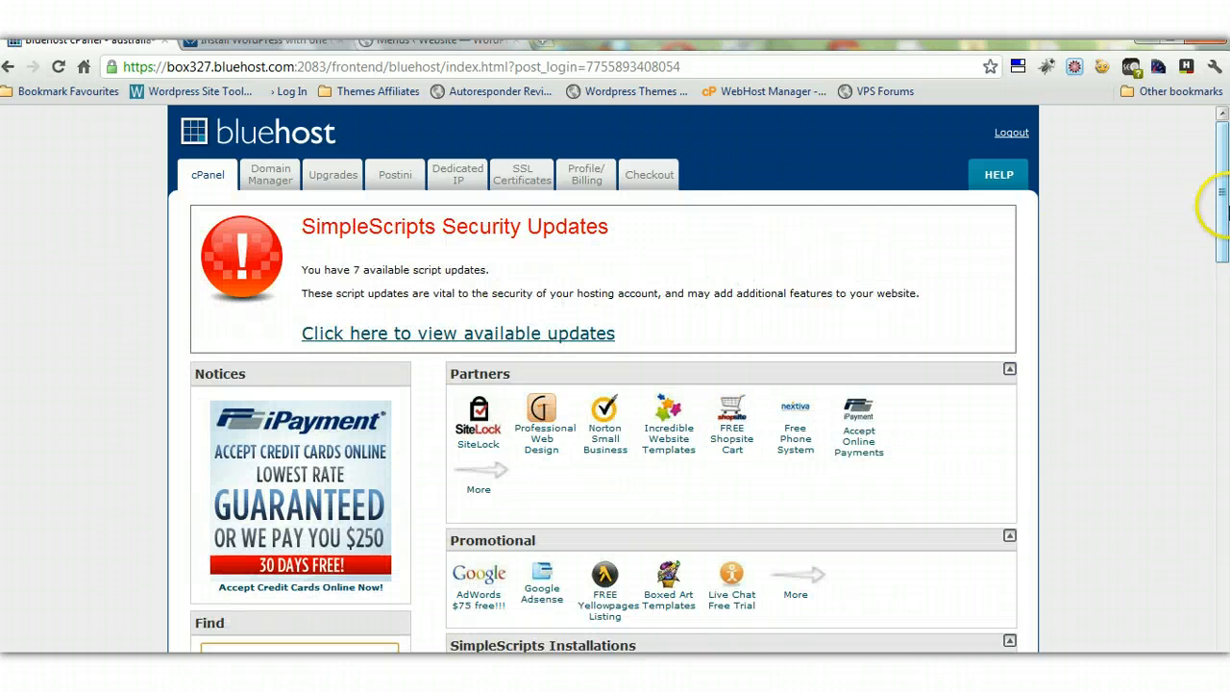
{"action": "left_click_drag", "start_coordinate": [1222, 202], "coordinate": [1222, 233]}
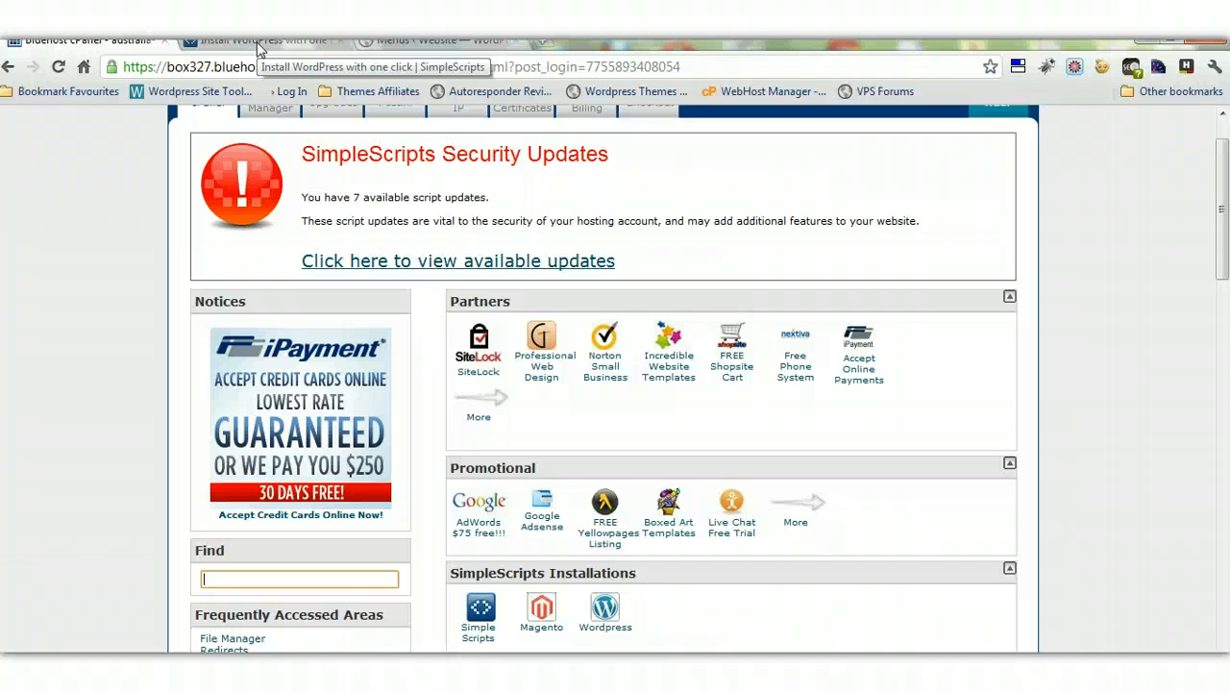
{"action": "left_click", "coordinate": [259, 41]}
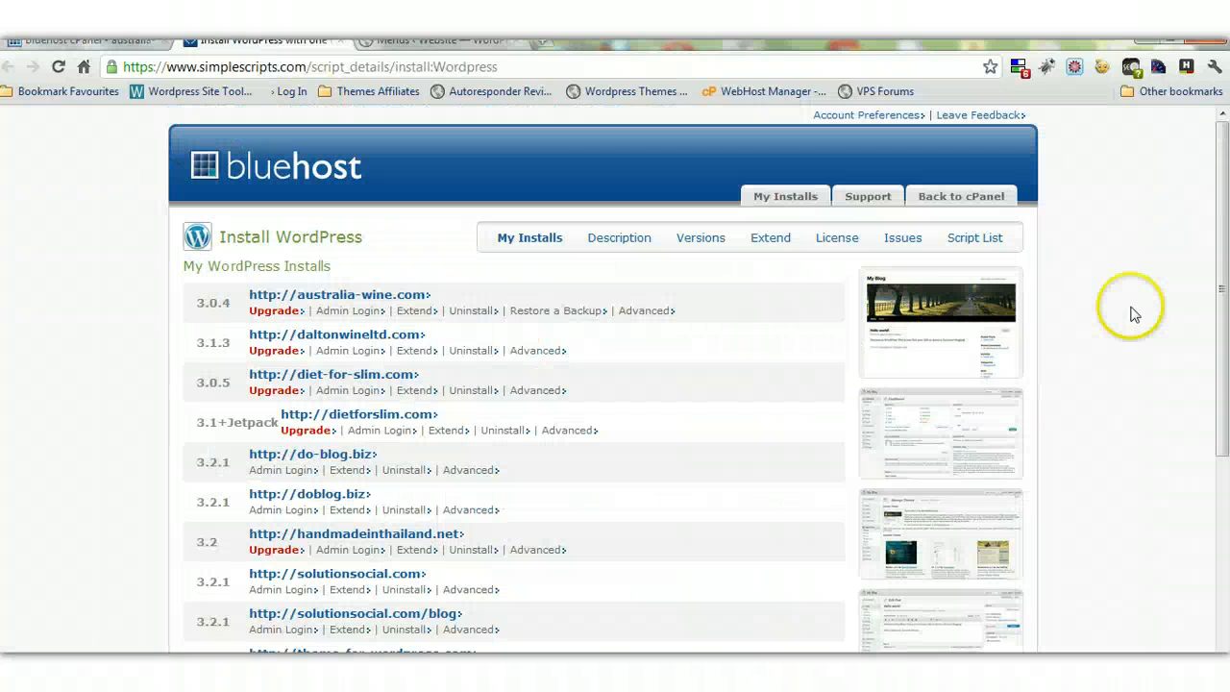
{"action": "left_click_drag", "start_coordinate": [1222, 278], "coordinate": [1222, 490]}
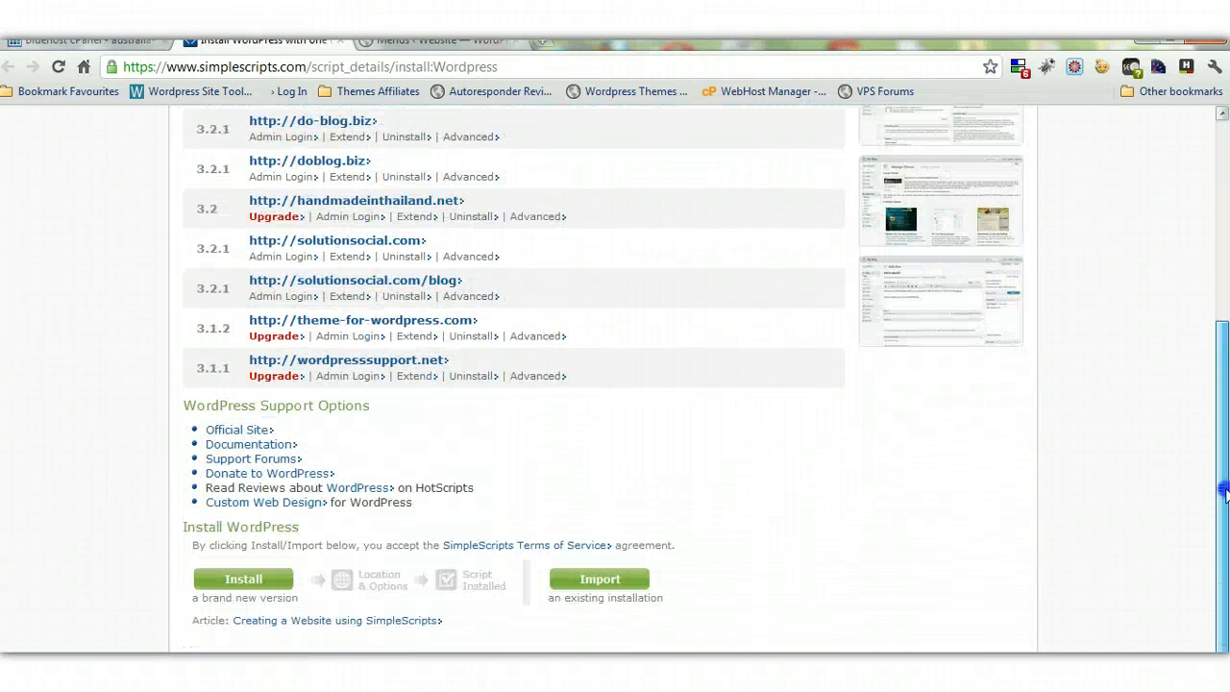
{"action": "left_click", "coordinate": [243, 580]}
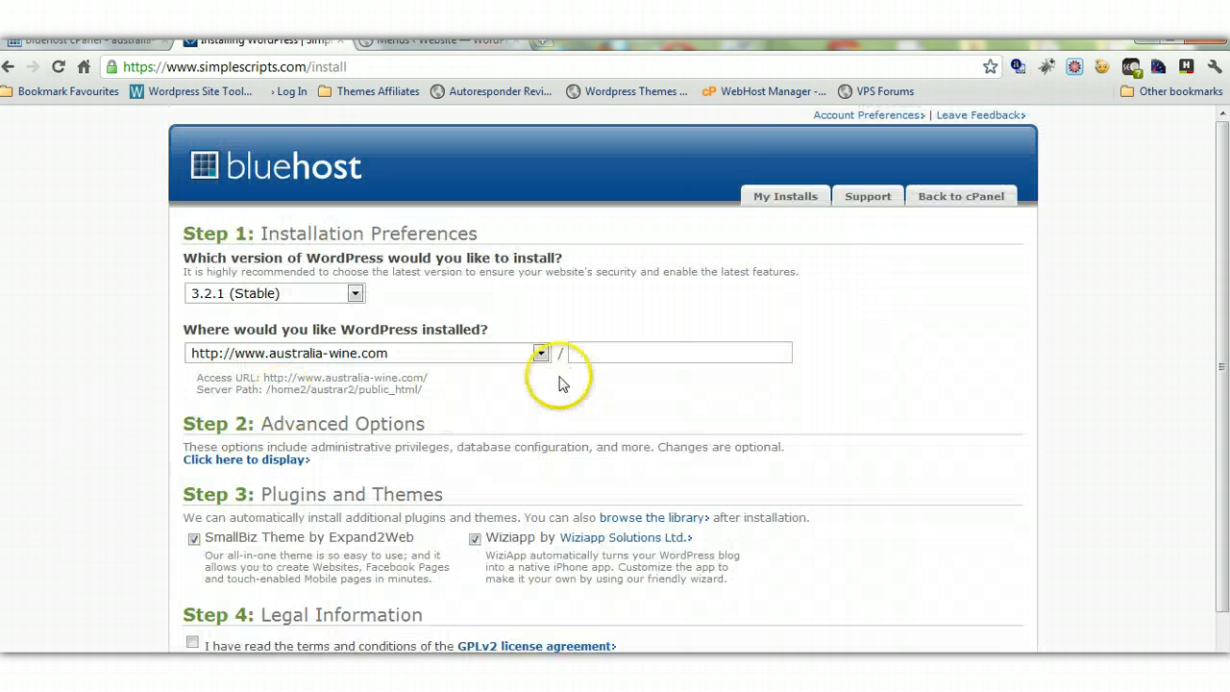
{"action": "left_click", "coordinate": [541, 354]}
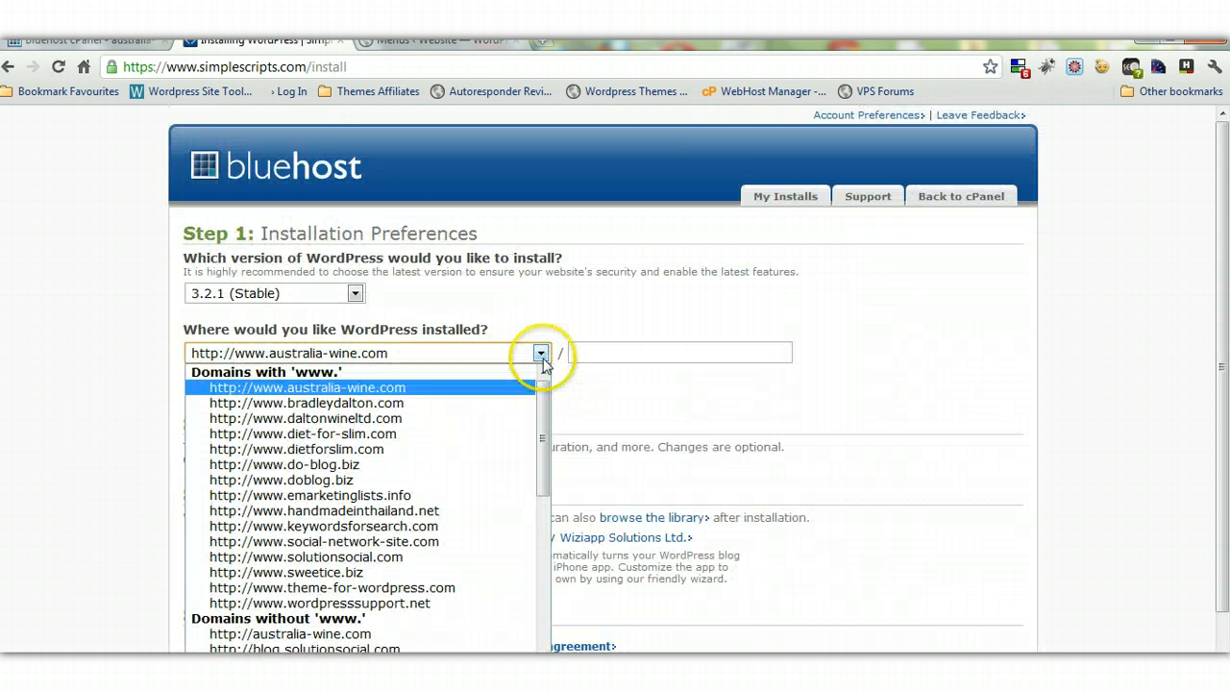
{"action": "left_click", "coordinate": [528, 526]}
{"action": "left_click", "coordinate": [541, 353]}
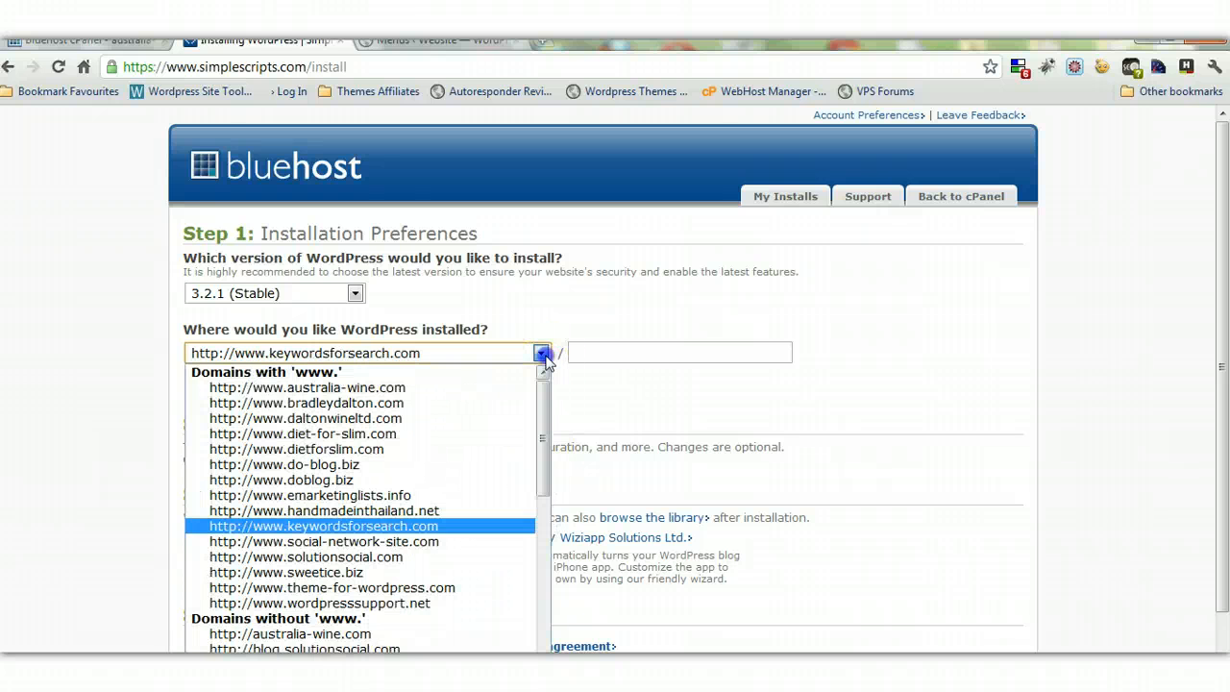
{"action": "left_click_drag", "start_coordinate": [543, 404], "coordinate": [522, 582]}
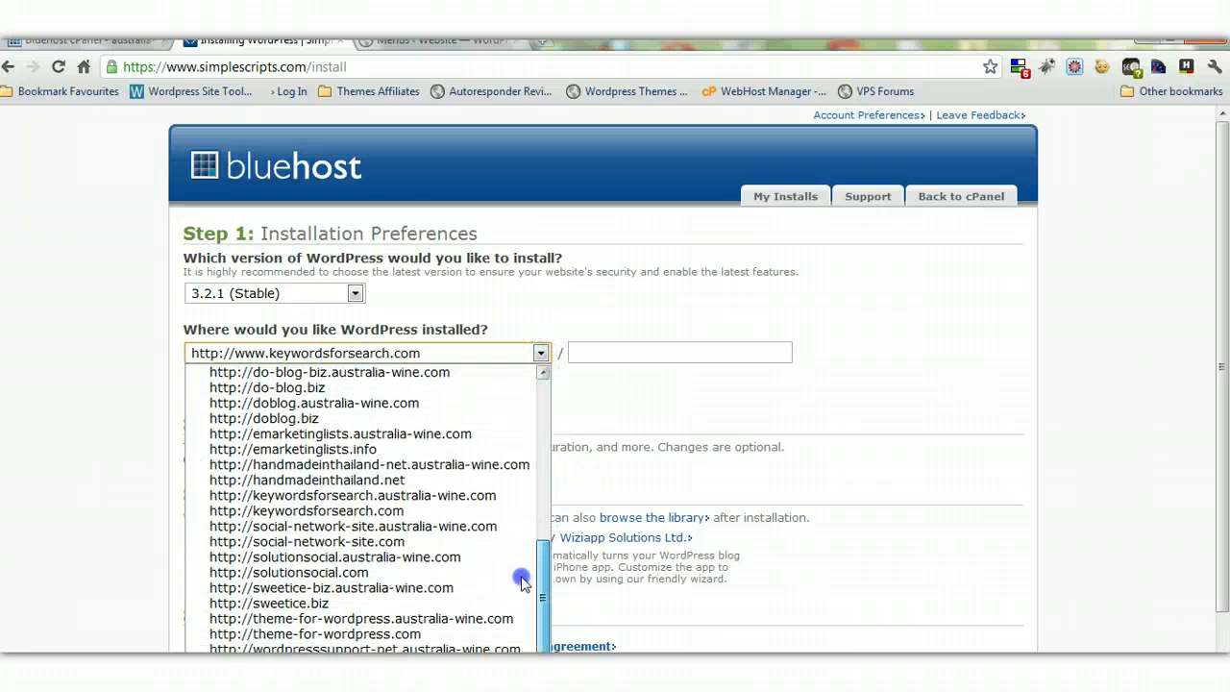
{"action": "left_click", "coordinate": [1144, 457]}
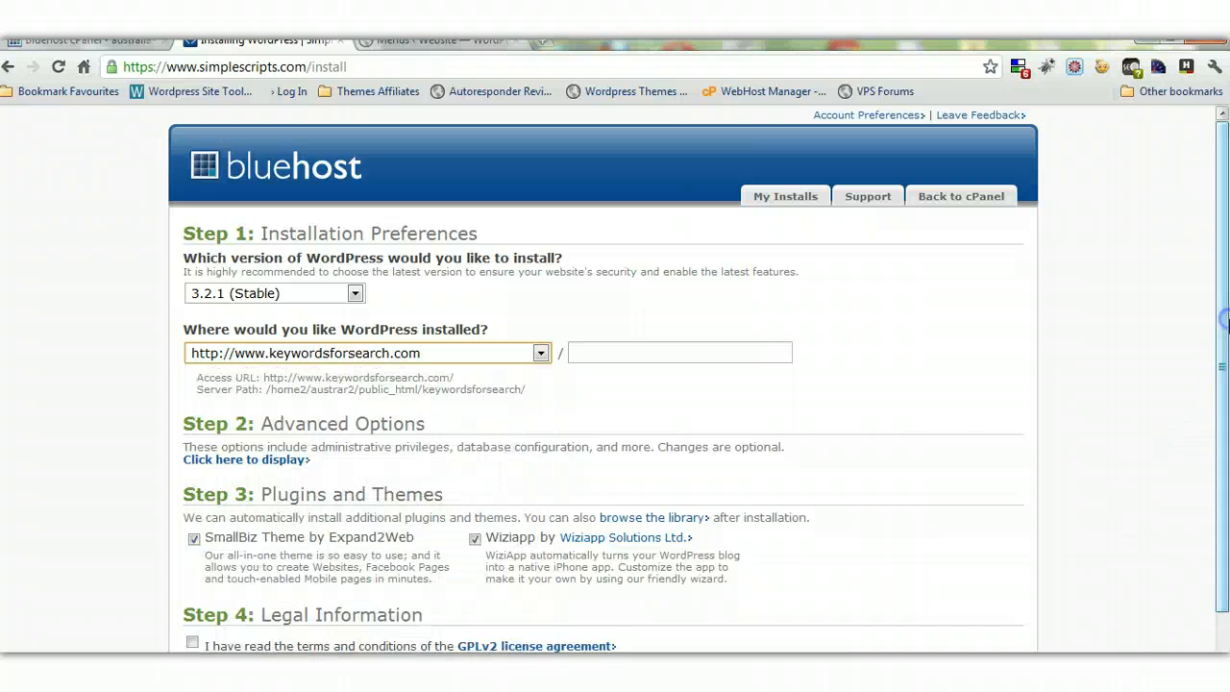
- Check the blog subdomain in the Subdomains list, then return to cPanel home
{"action": "key", "text": "ctrl+shift+Tab"}
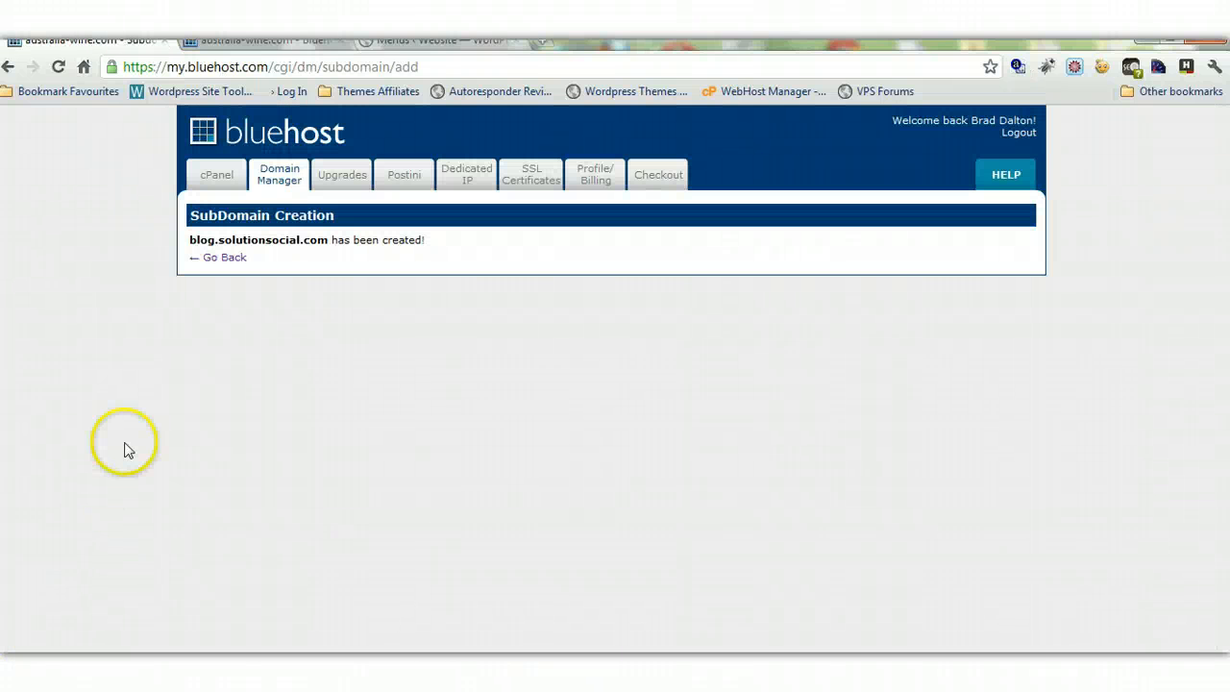
{"action": "left_click", "coordinate": [223, 258]}
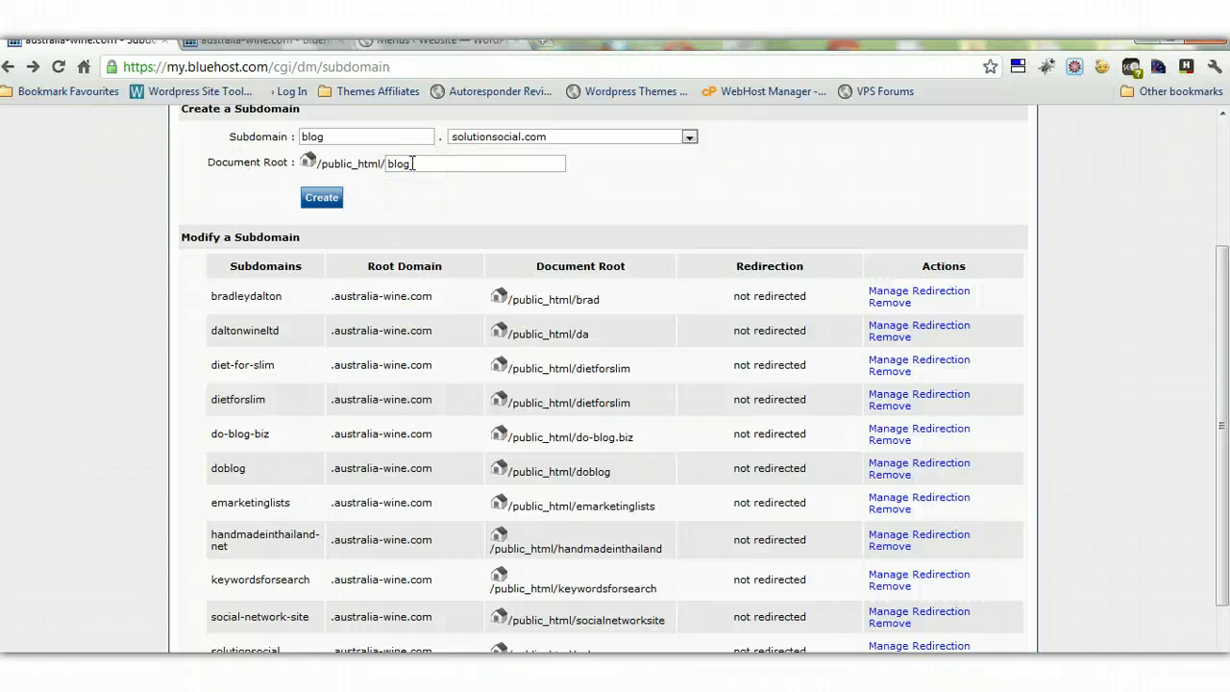
{"action": "left_click", "coordinate": [325, 136]}
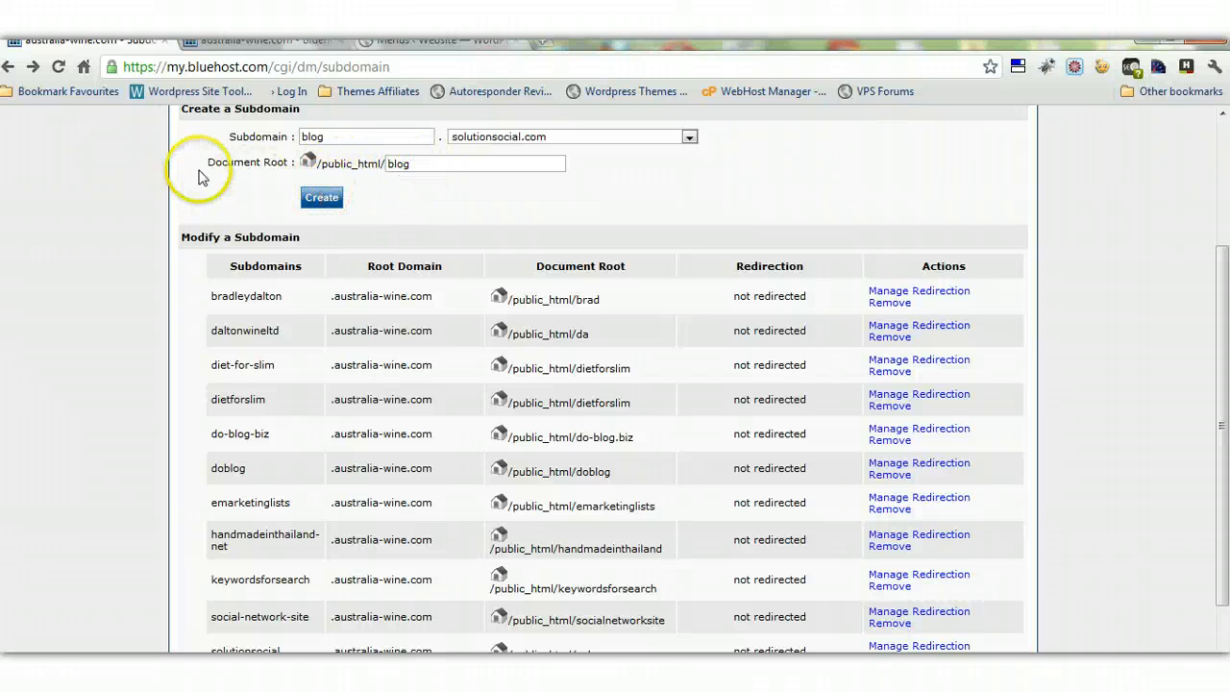
{"action": "left_click", "coordinate": [1218, 144]}
{"action": "left_click", "coordinate": [208, 174]}
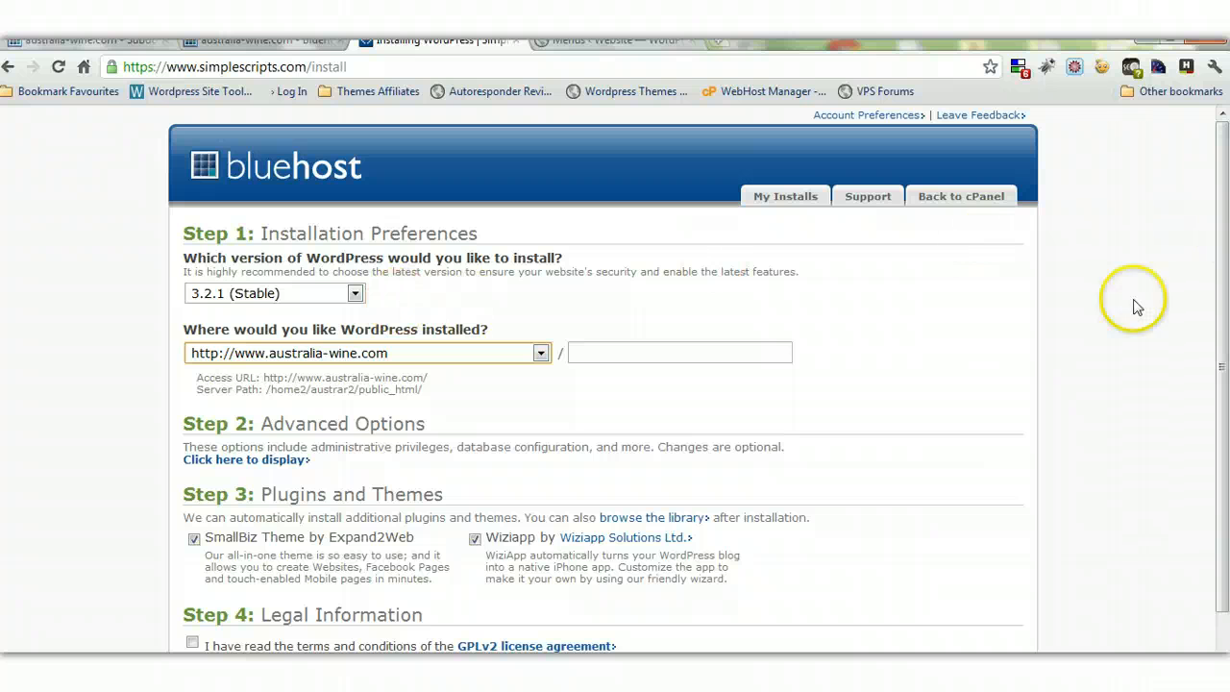
{"action": "left_click", "coordinate": [541, 357]}
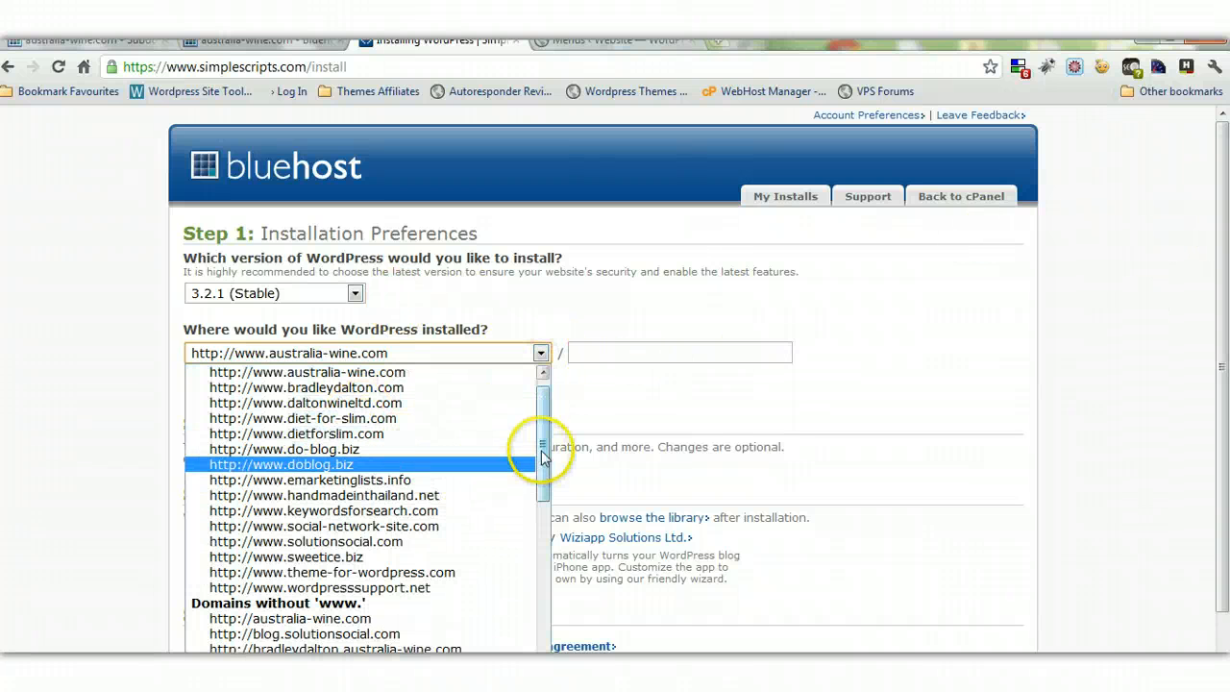
{"action": "left_click_drag", "start_coordinate": [545, 449], "coordinate": [543, 507]}
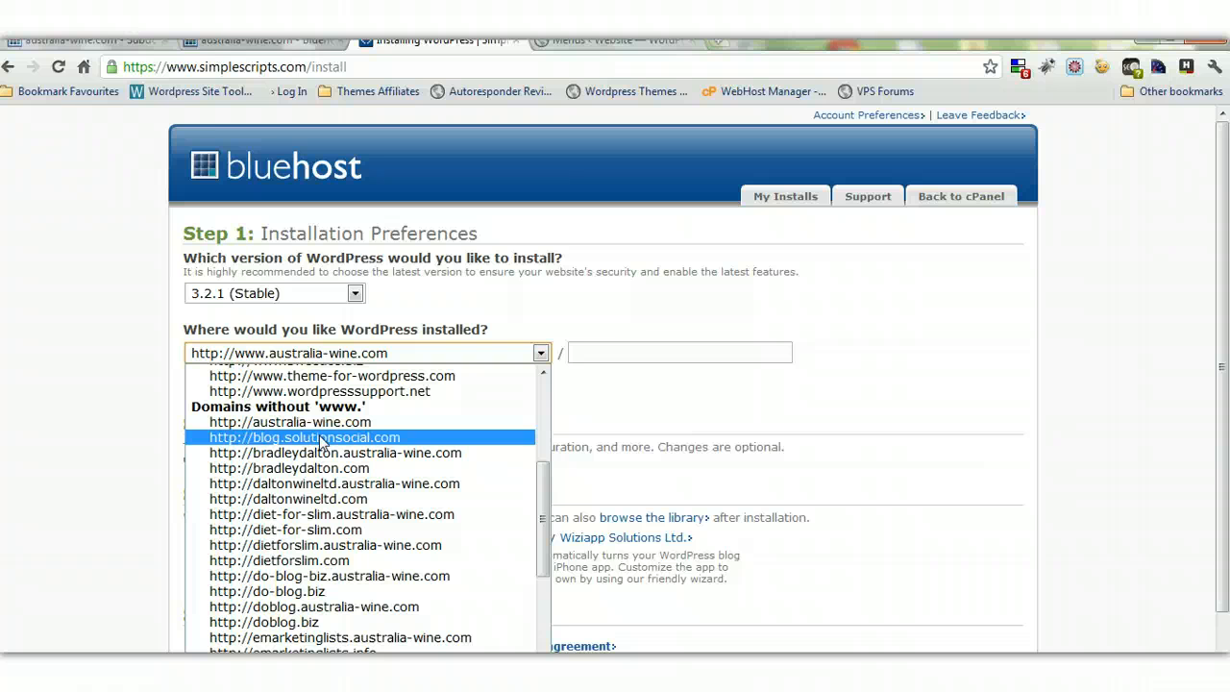
{"action": "left_click_drag", "start_coordinate": [542, 475], "coordinate": [541, 576]}
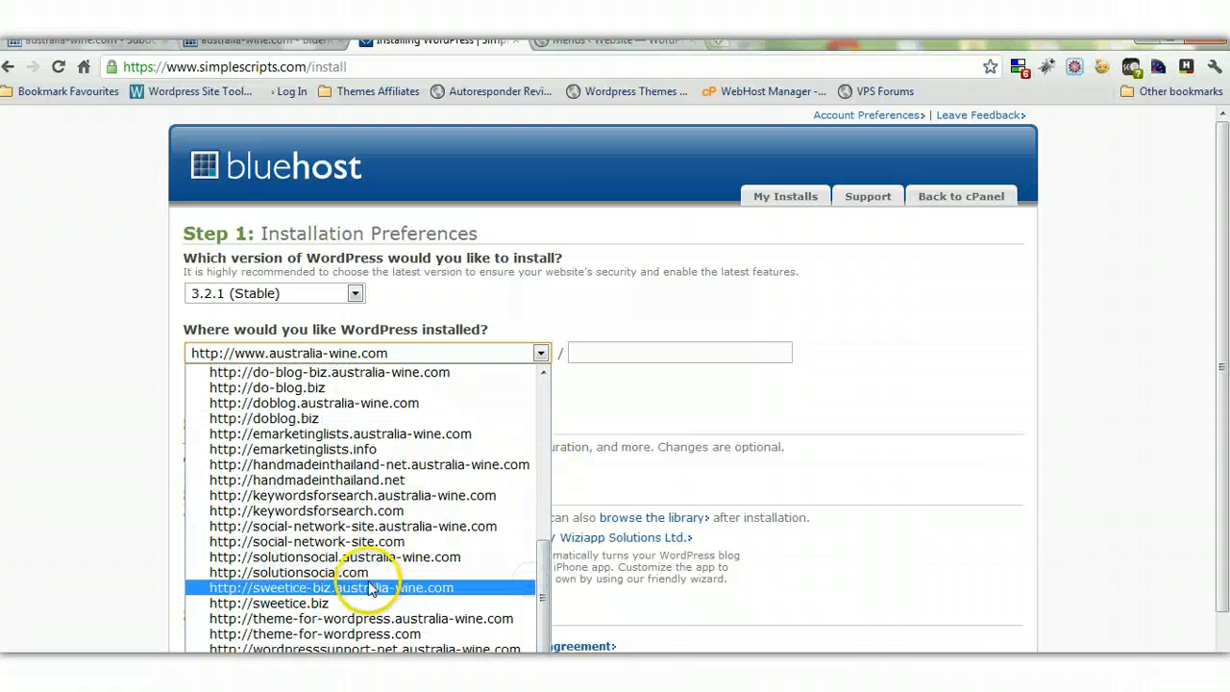
{"action": "left_click_drag", "start_coordinate": [543, 586], "coordinate": [548, 461]}
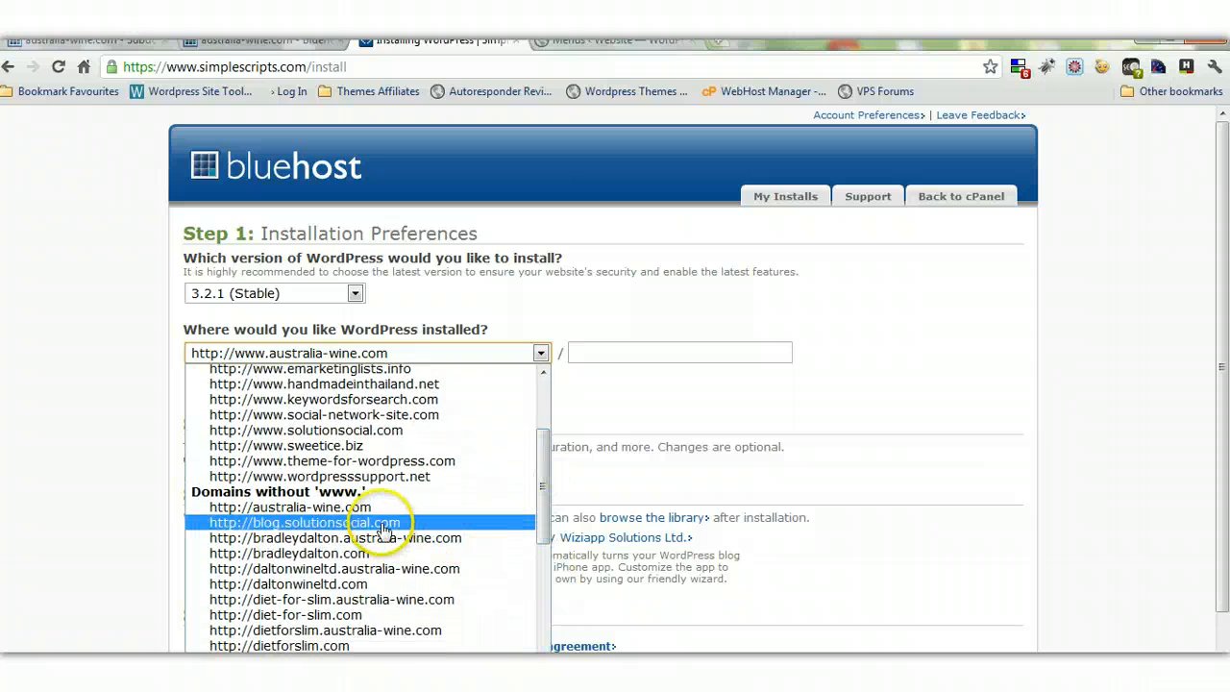
{"action": "left_click", "coordinate": [382, 524]}
{"action": "left_click", "coordinate": [193, 539]}
{"action": "left_click_drag", "start_coordinate": [1216, 404], "coordinate": [1216, 457]}
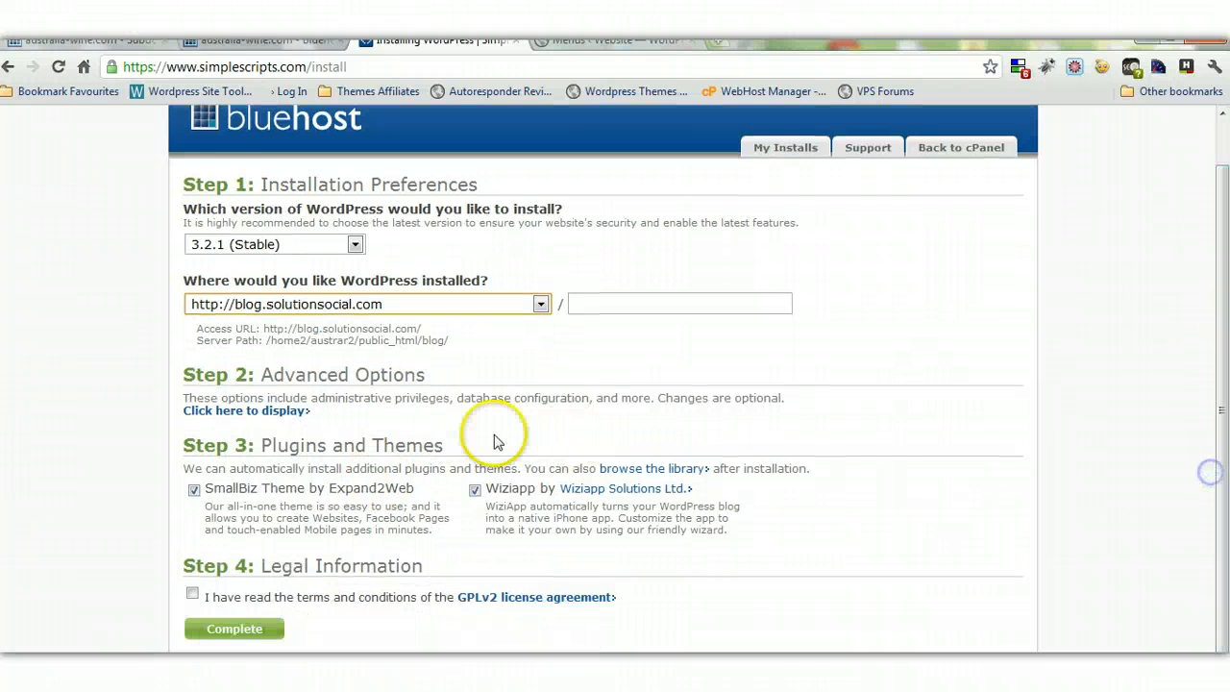
- Set the admin password, skip SmallBiz and Wiziapp, accept GPLv2 and complete the install
{"action": "left_click", "coordinate": [288, 410]}
{"action": "left_click", "coordinate": [346, 601]}
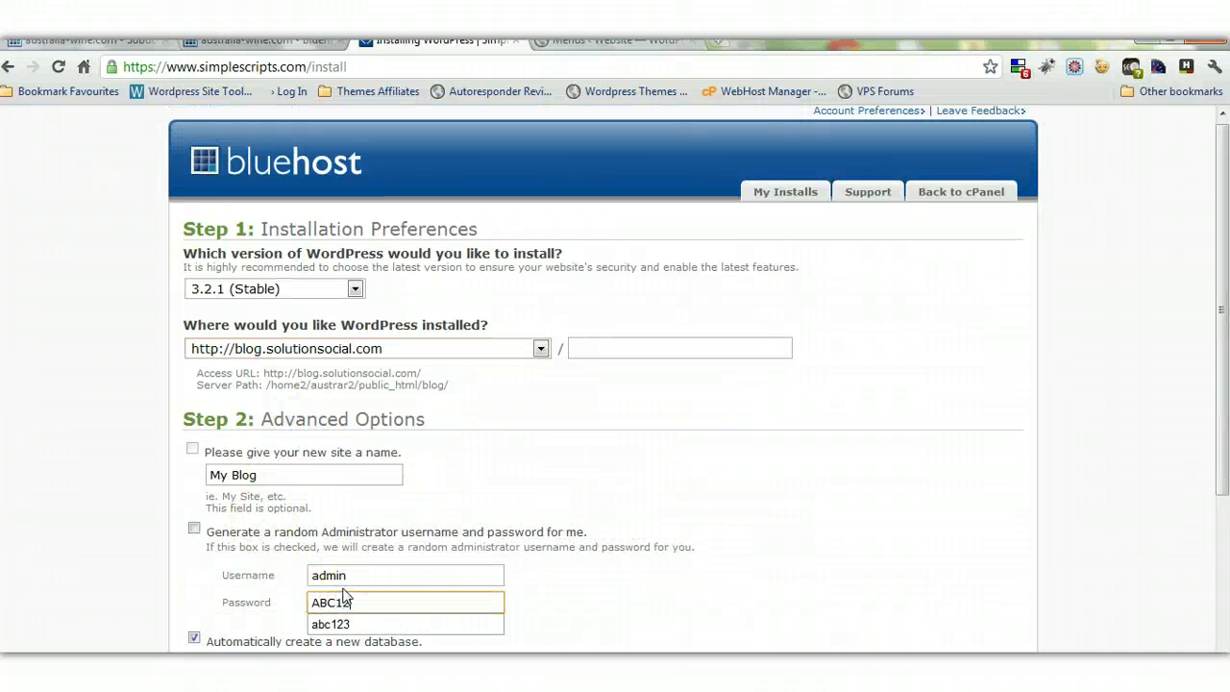
{"action": "left_click_drag", "start_coordinate": [1222, 384], "coordinate": [1223, 586]}
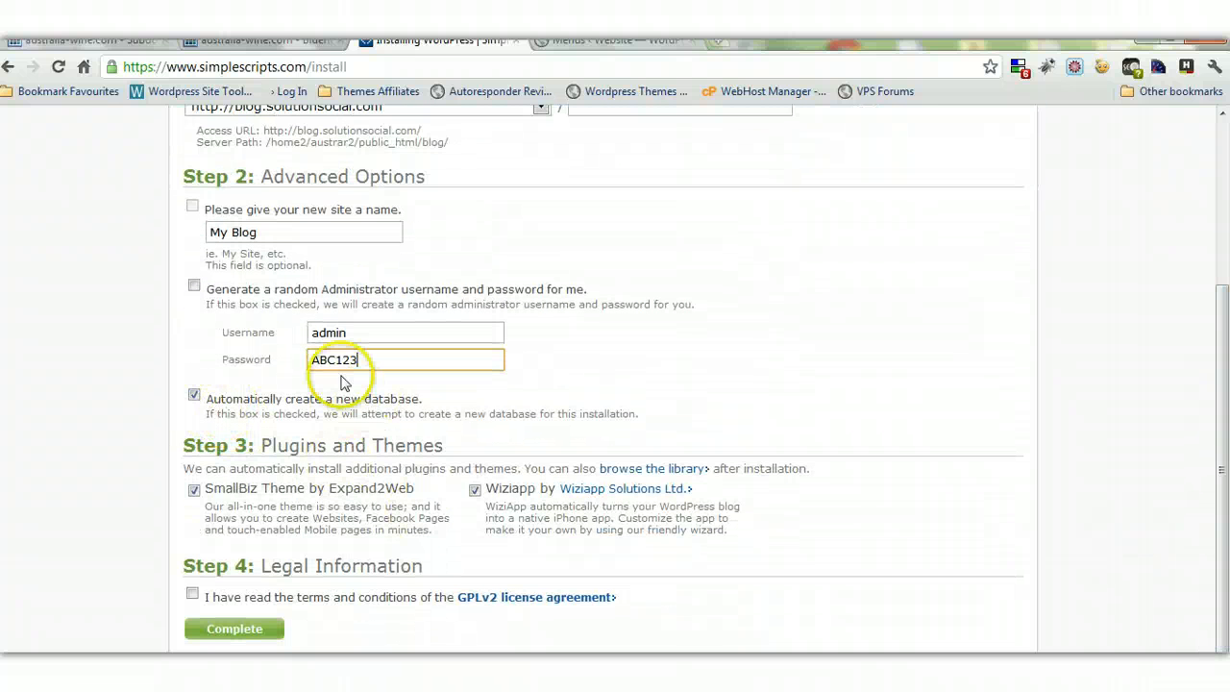
{"action": "left_click", "coordinate": [193, 490]}
{"action": "left_click", "coordinate": [474, 489]}
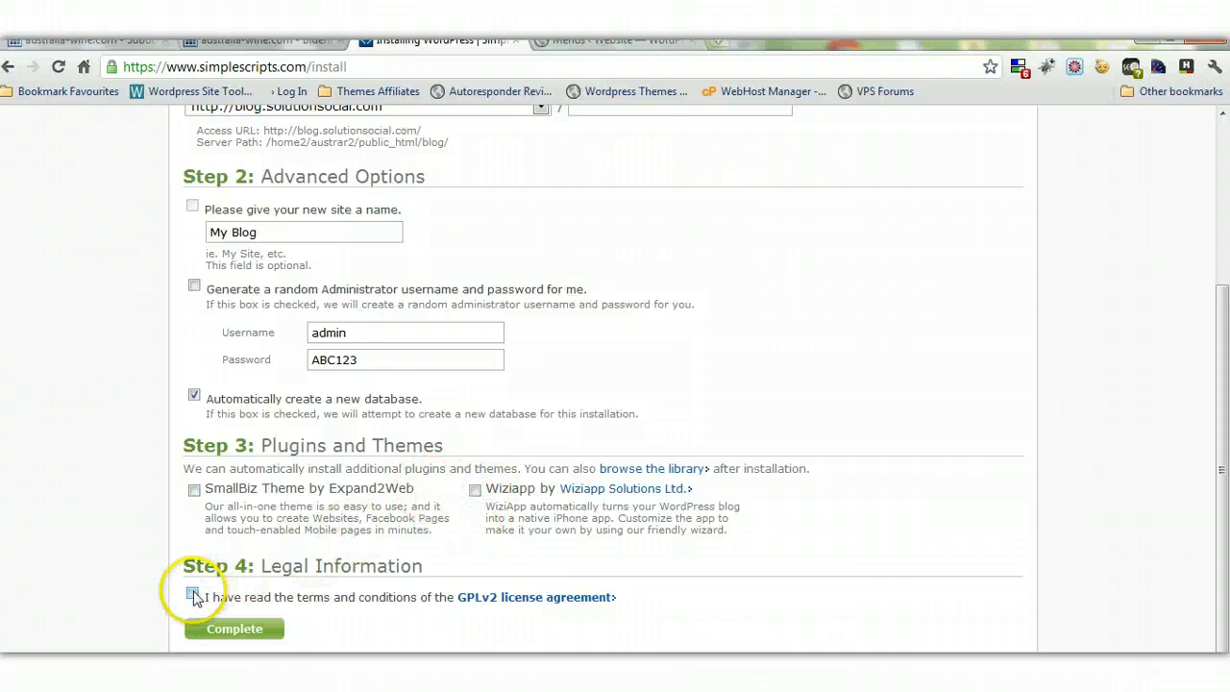
{"action": "left_click", "coordinate": [192, 597]}
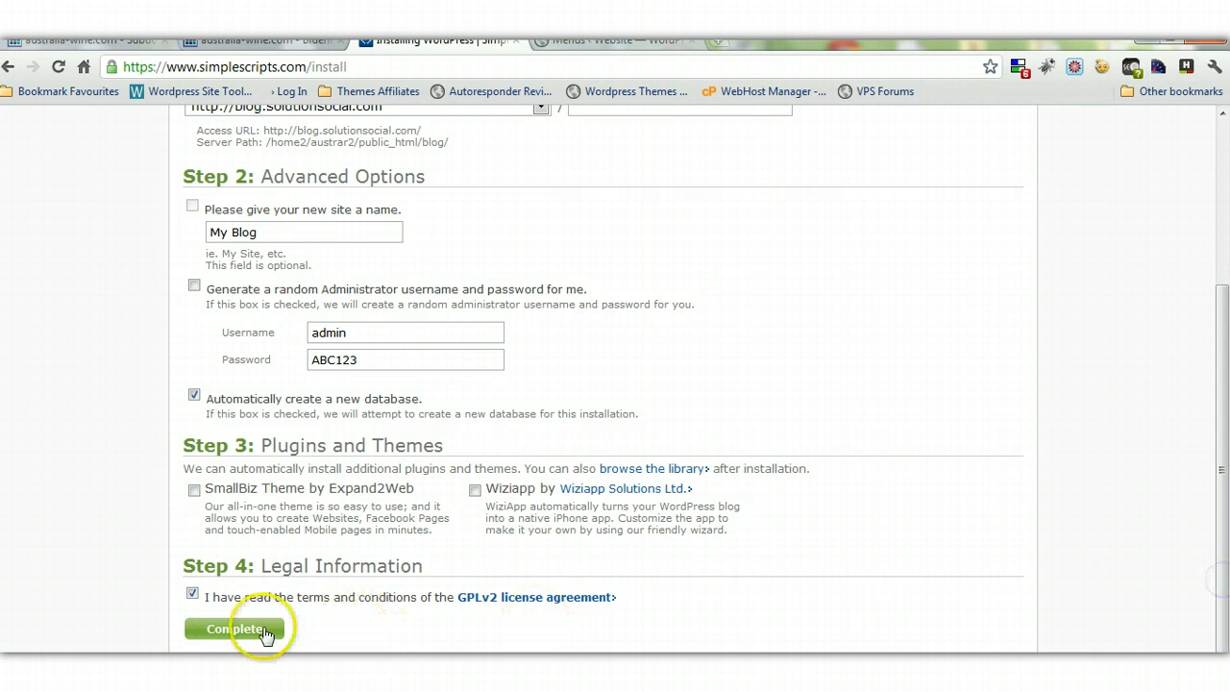
{"action": "left_click", "coordinate": [236, 629]}
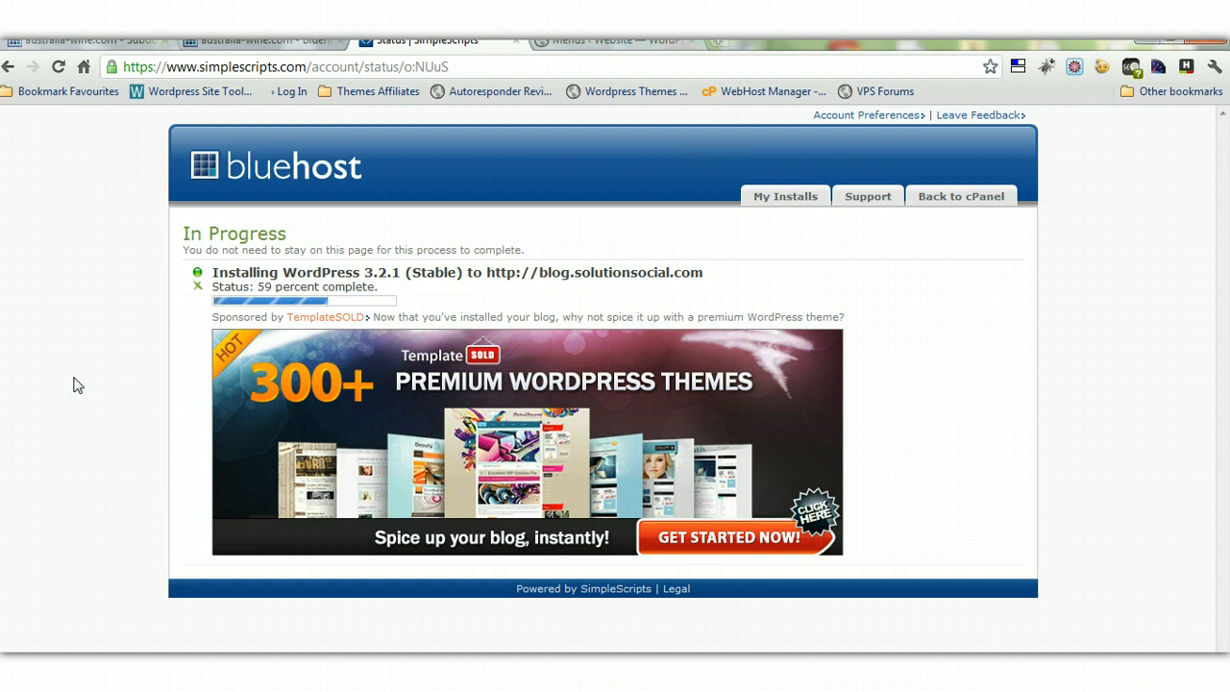
- Open the finished My Blog site at blog.solutionsocial.com
{"action": "left_click", "coordinate": [123, 360]}
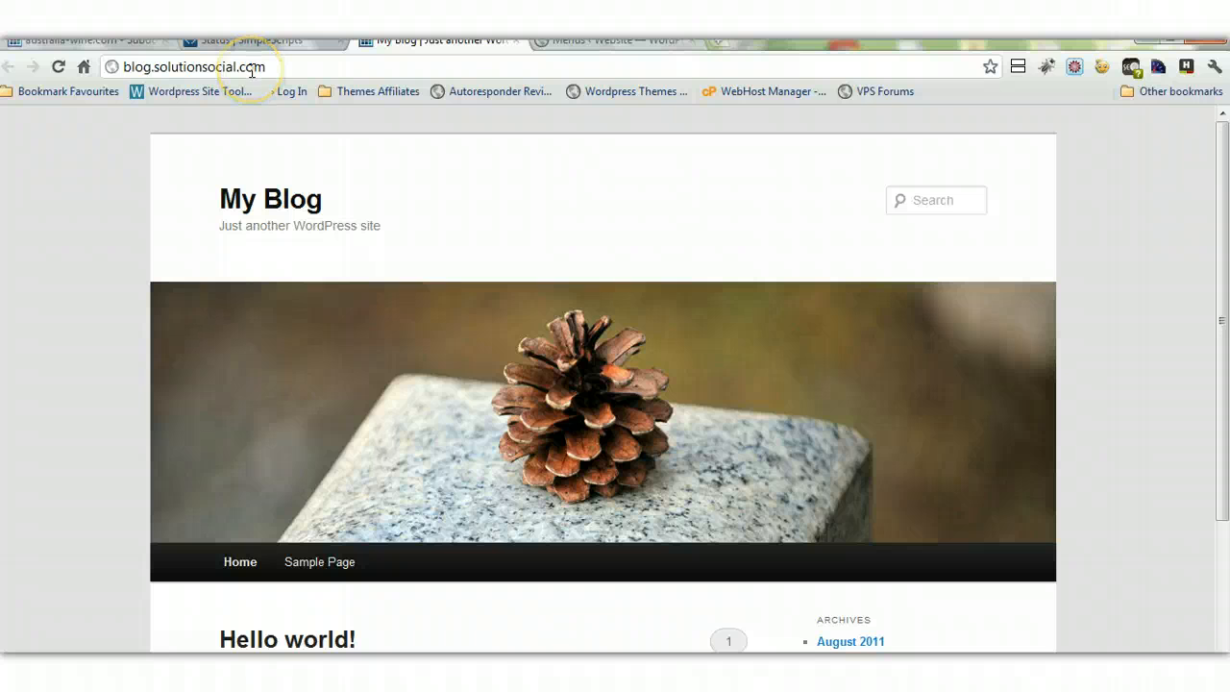
- Switch to the Top 3 Best Yearly WordPress Web Hosts review article
{"action": "left_click", "coordinate": [56, 181]}
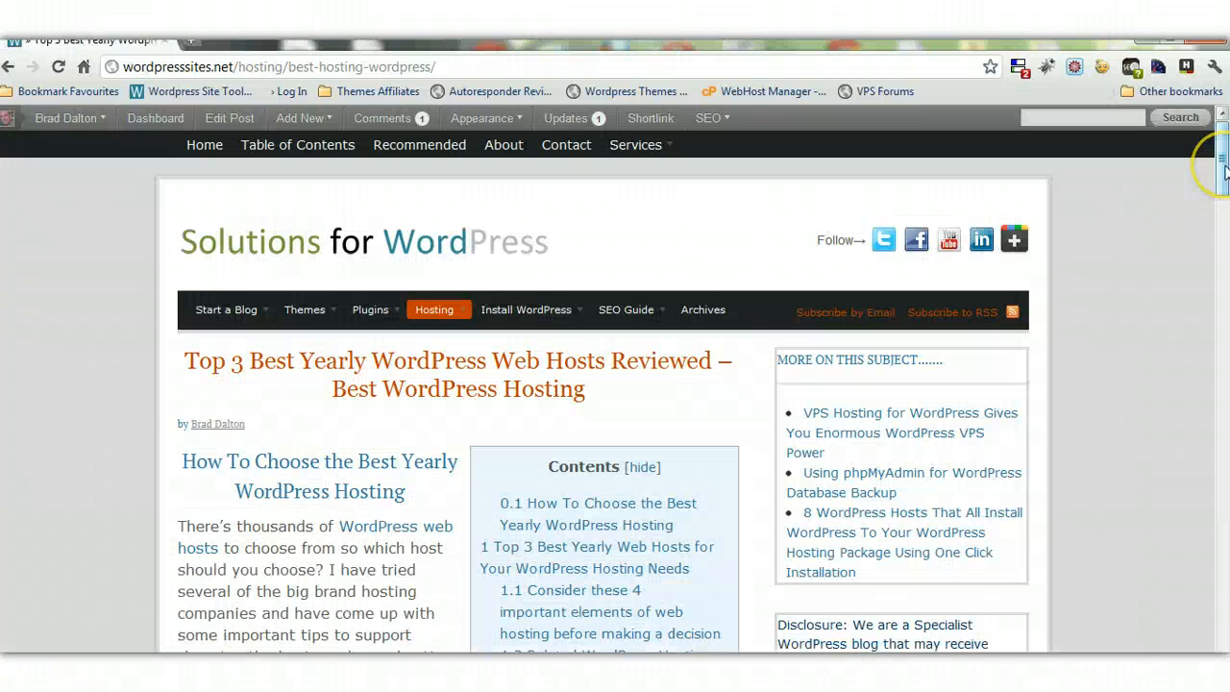
{"action": "left_click_drag", "start_coordinate": [1218, 171], "coordinate": [1220, 235]}
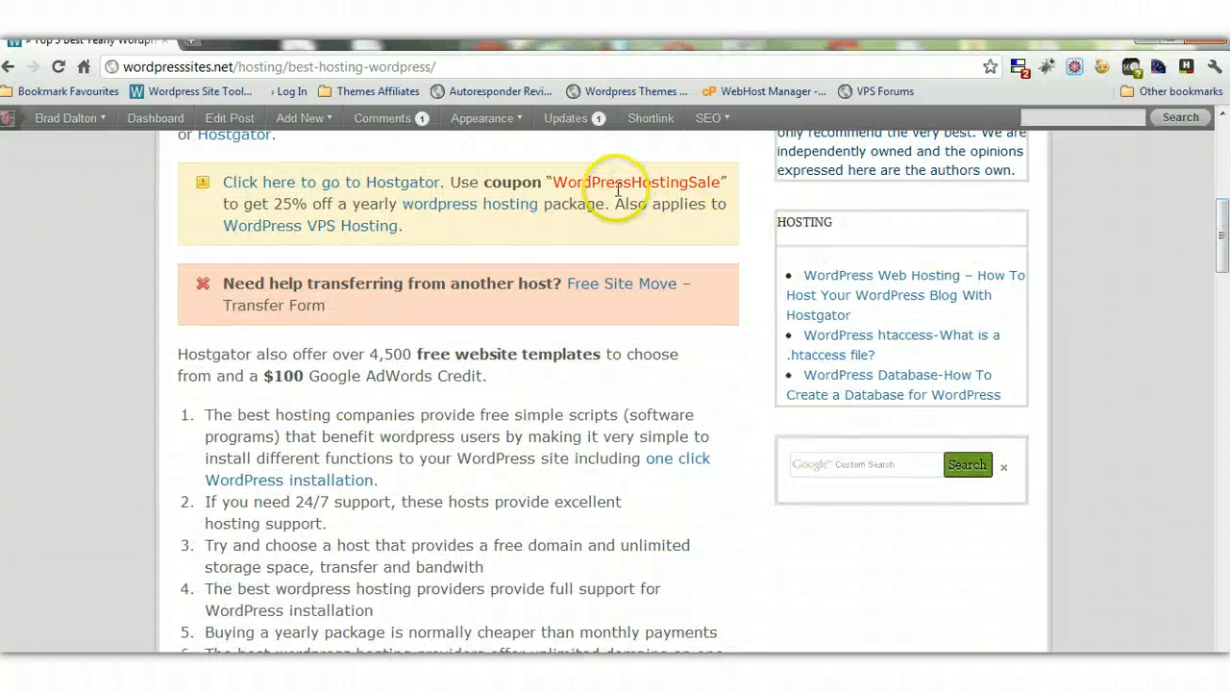